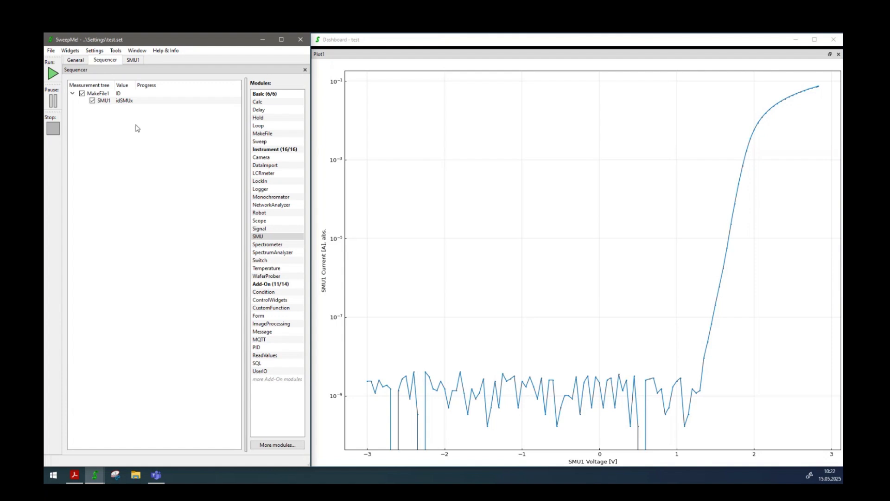
# Delete the MakeFile1 branch with its SMU from the measurement tree and permanently remove the Plot1 widget from the dashboard.
pyautogui.click(108, 95)
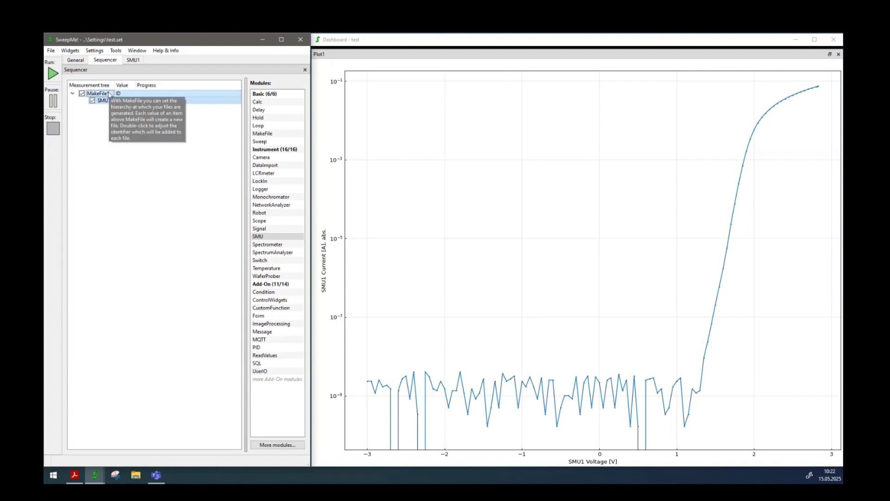
pyautogui.press('Delete')
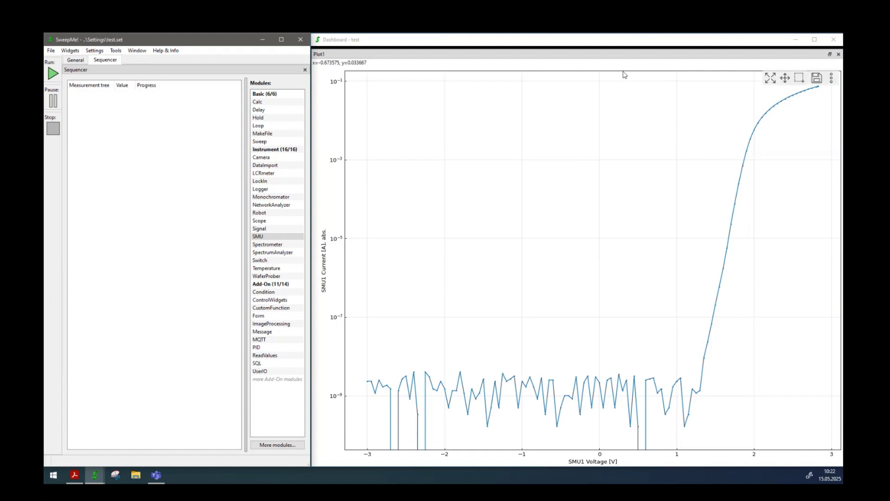
pyautogui.click(839, 55)
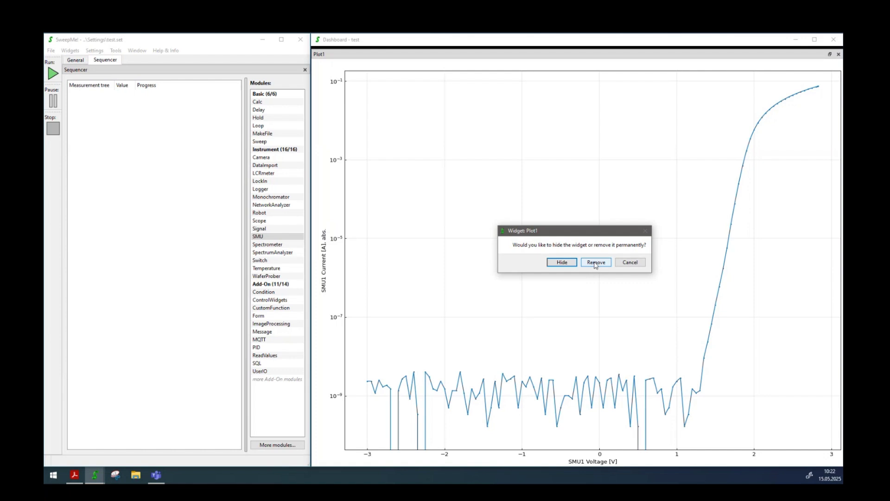
pyautogui.click(594, 263)
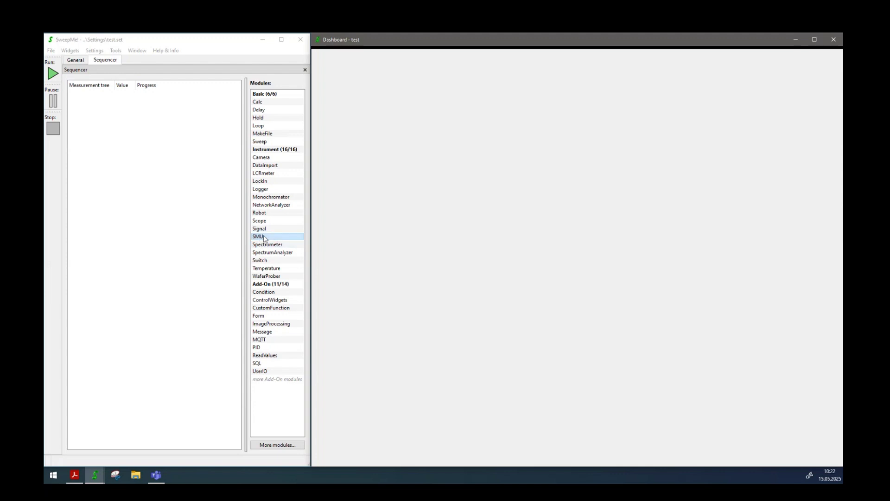
# Add an SMU module to the empty measurement tree and set its device to SMU-aSpectSystems_idSMUx.
pyautogui.moveTo(259, 237); pyautogui.dragTo(98, 102)
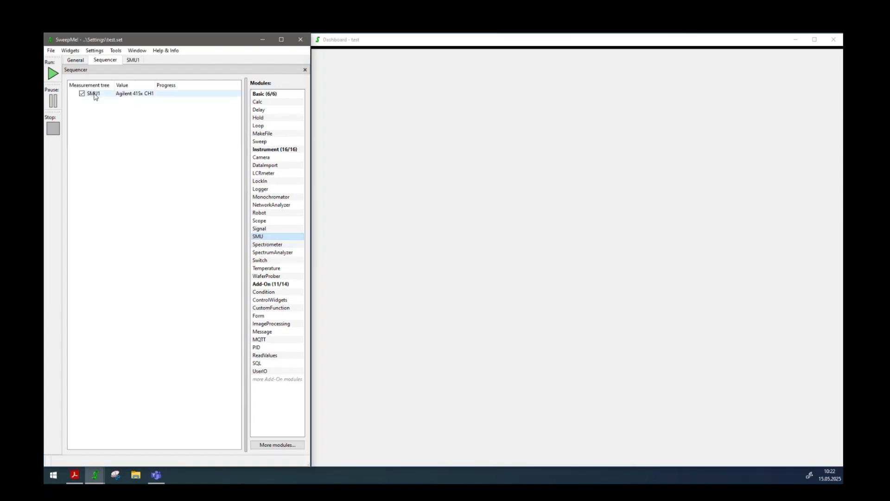
pyautogui.click(134, 60)
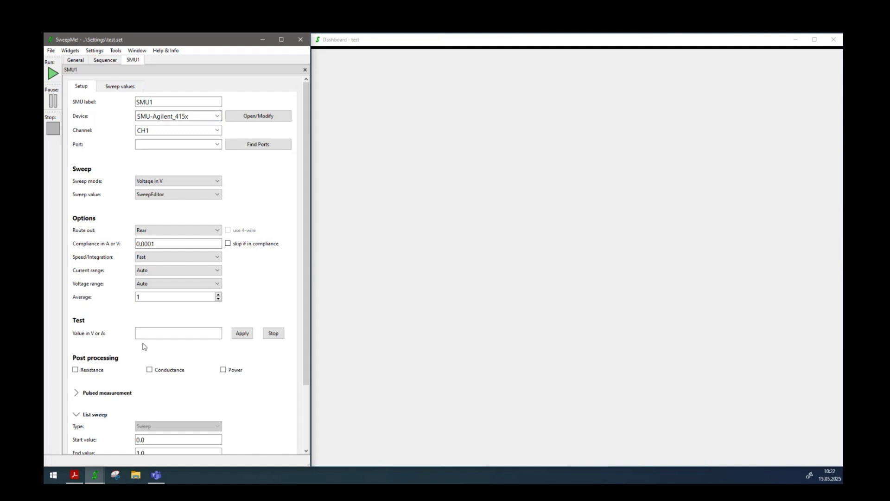
pyautogui.click(217, 116)
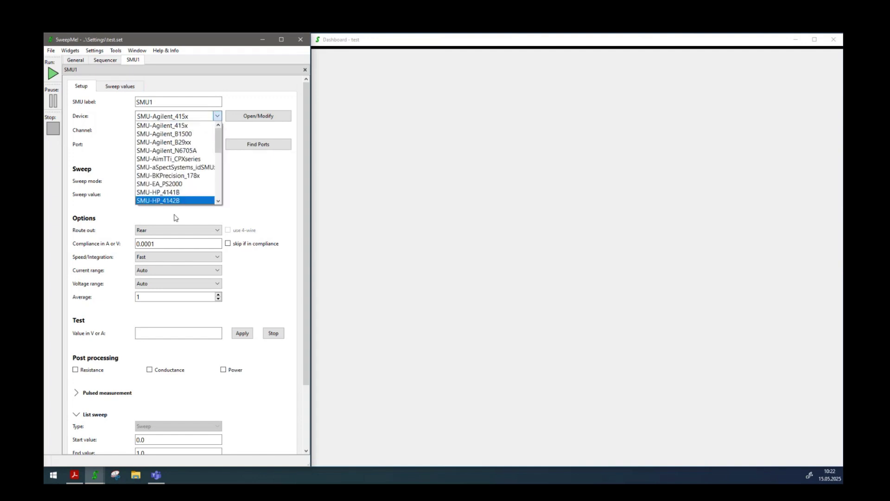
pyautogui.click(163, 169)
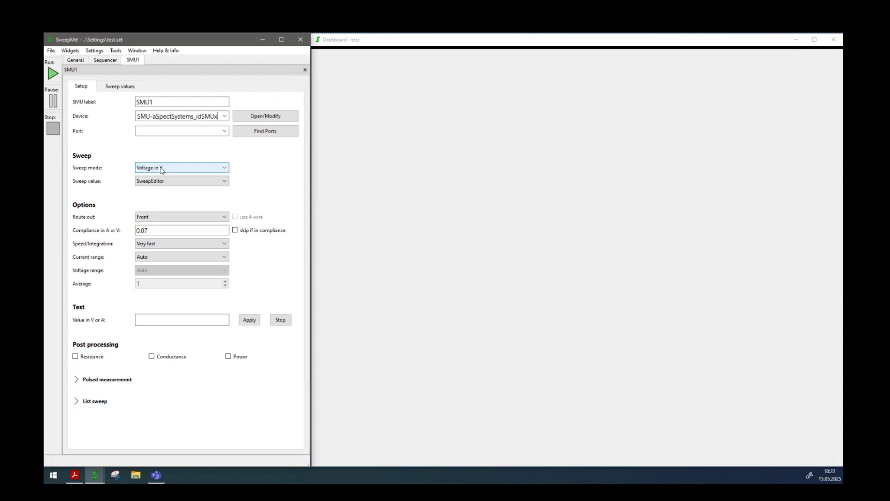
# Find the available ports for the SMU and select port M1.S1.C1.
pyautogui.click(262, 133)
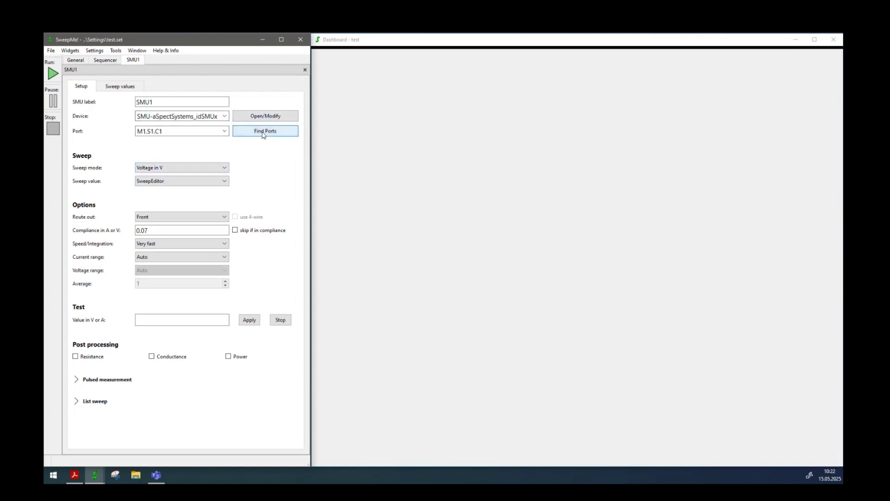
pyautogui.click(224, 131)
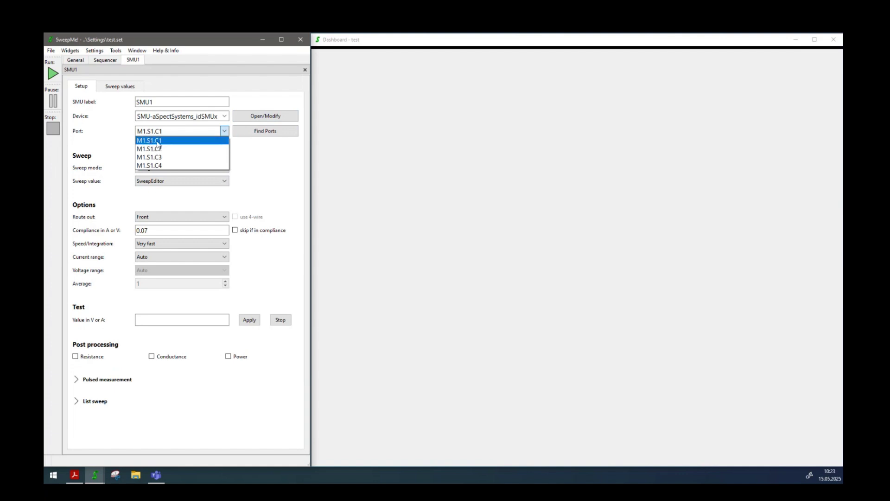
pyautogui.click(157, 143)
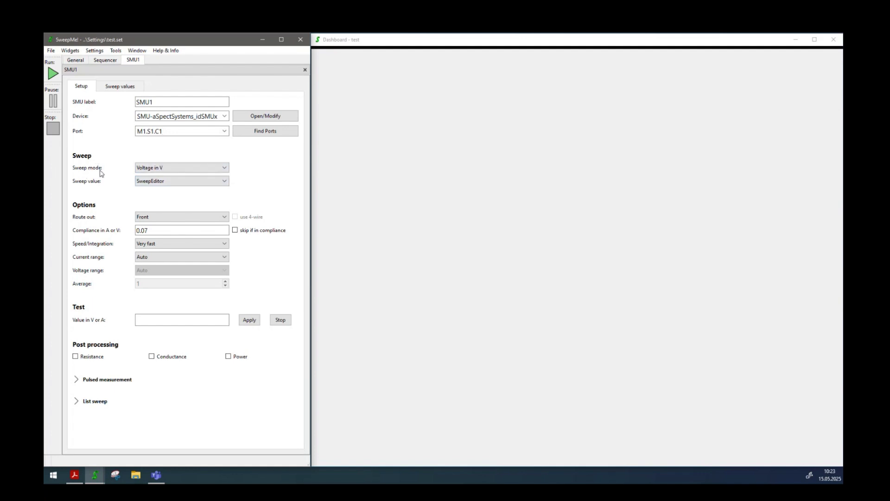
# Set the SMU's sweep mode to Voltage in V and its sweep value to SweepEditor.
pyautogui.click(149, 169)
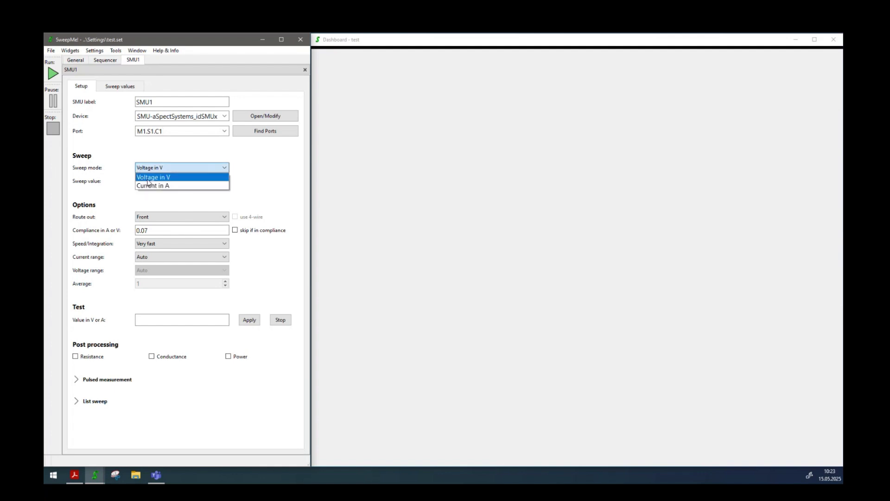
pyautogui.click(149, 178)
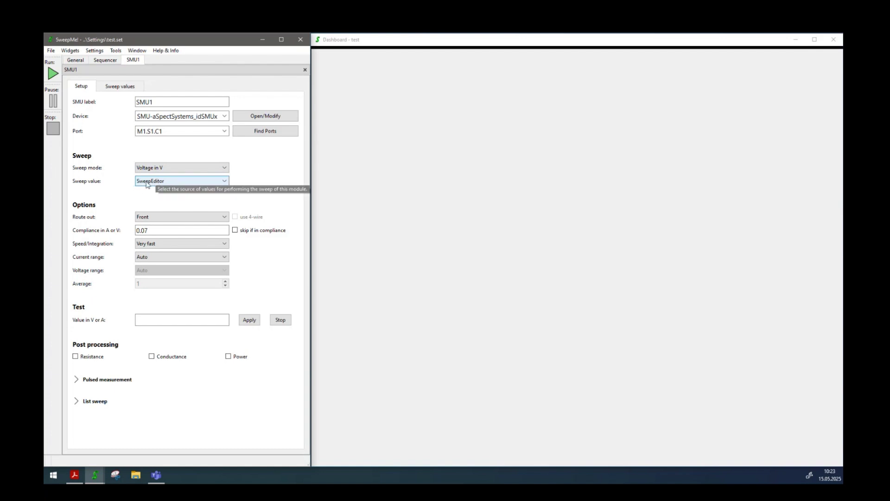
pyautogui.click(148, 182)
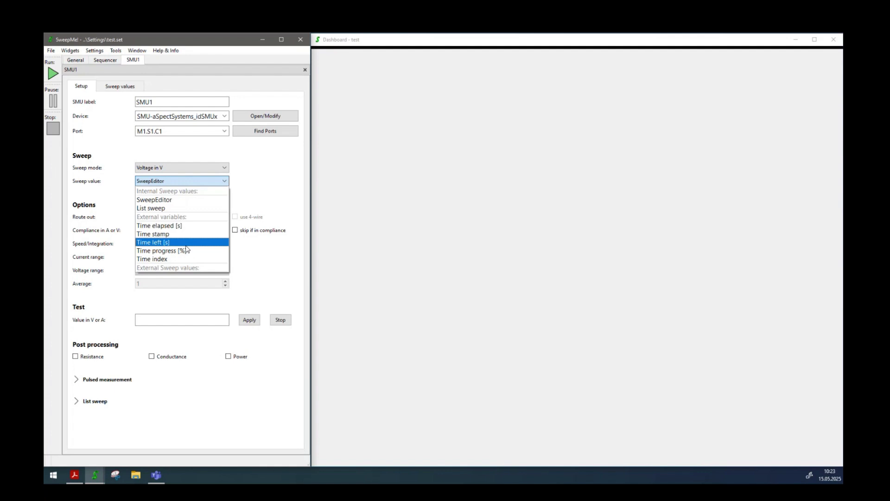
pyautogui.click(152, 202)
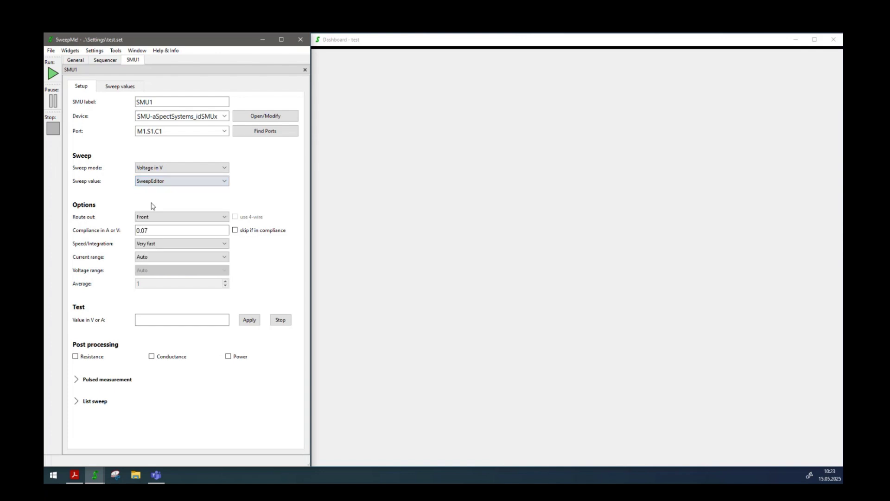
# Define the first sweep row with 1 loop, start -3, end 3 and a step width of 0.05.
pyautogui.click(118, 88)
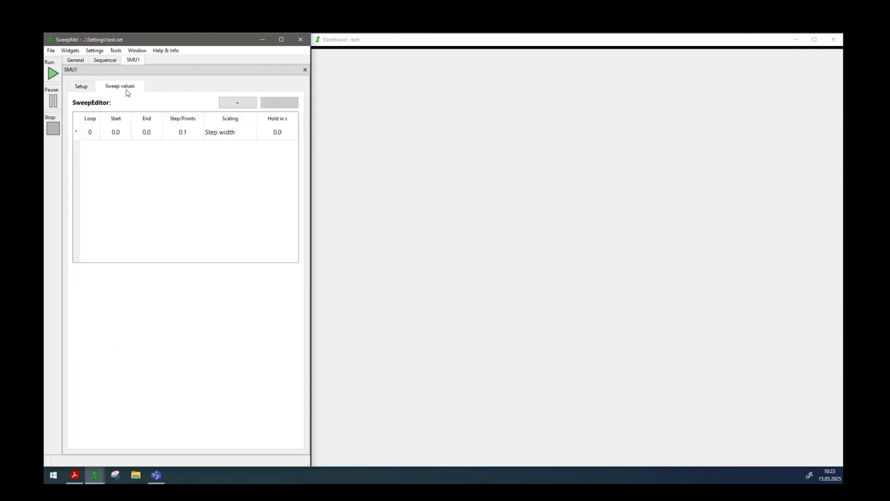
pyautogui.doubleClick(91, 133)
pyautogui.write('1')
pyautogui.doubleClick(114, 133)
pyautogui.write('-3')
pyautogui.press('Tab')
pyautogui.write('3')
pyautogui.press('Tab')
pyautogui.write('0.05')
pyautogui.press('Return')
# Review the list of values generated by the first sweep row, enlarging the list for reading and closing it.
pyautogui.rightClick(155, 131)
pyautogui.click(178, 138)
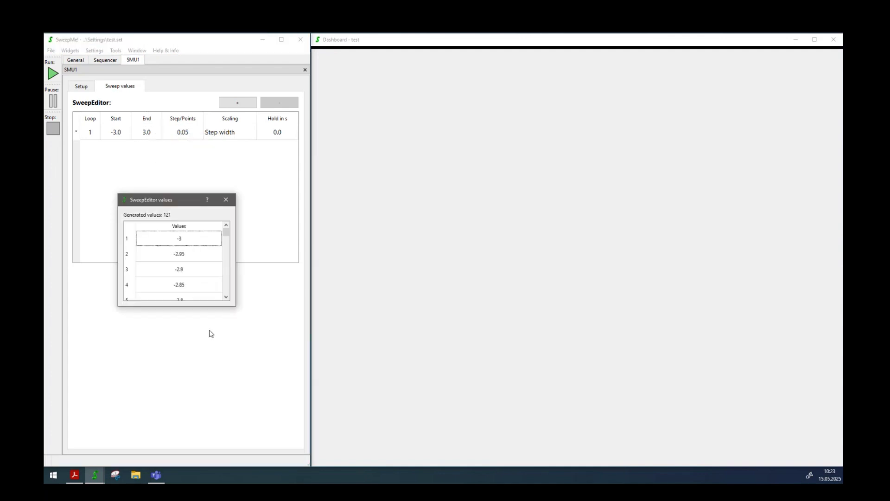
pyautogui.moveTo(200, 306); pyautogui.dragTo(200, 395)
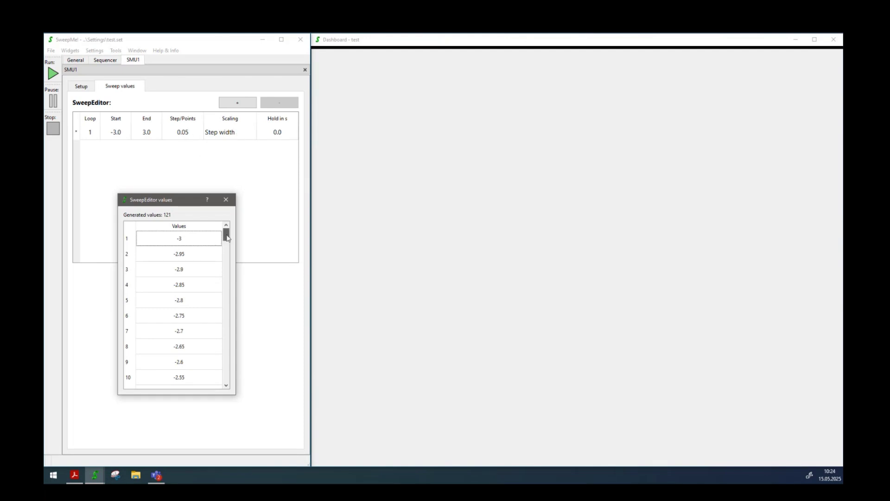
pyautogui.moveTo(227, 237); pyautogui.dragTo(231, 215)
pyautogui.click(226, 199)
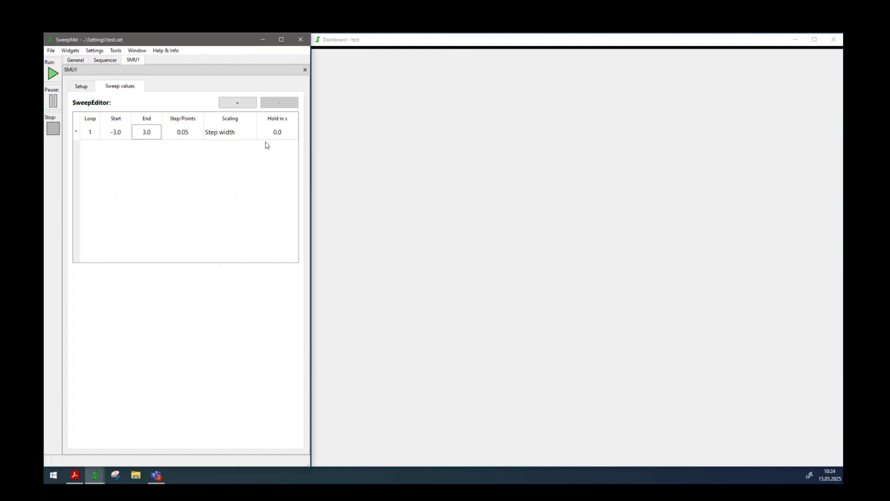
# Add a second sweep row with 1 loop, running back from 3 to -3 with a step width of 0.05.
pyautogui.click(237, 103)
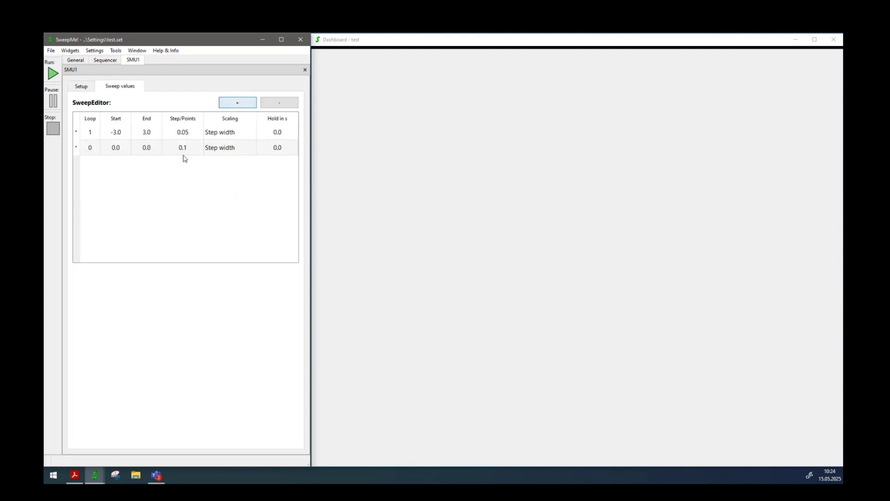
pyautogui.doubleClick(98, 147)
pyautogui.doubleClick(116, 151)
pyautogui.press('Tab')
pyautogui.write('-3')
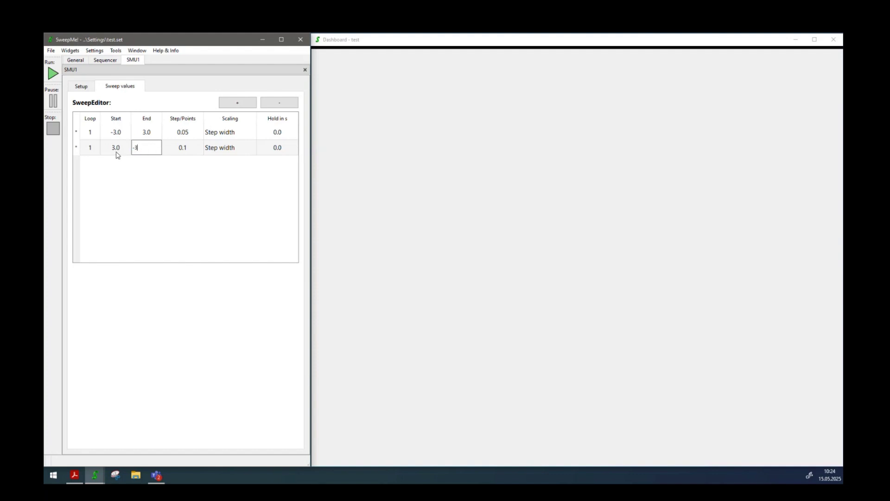
pyautogui.write('.0')
pyautogui.press('Tab')
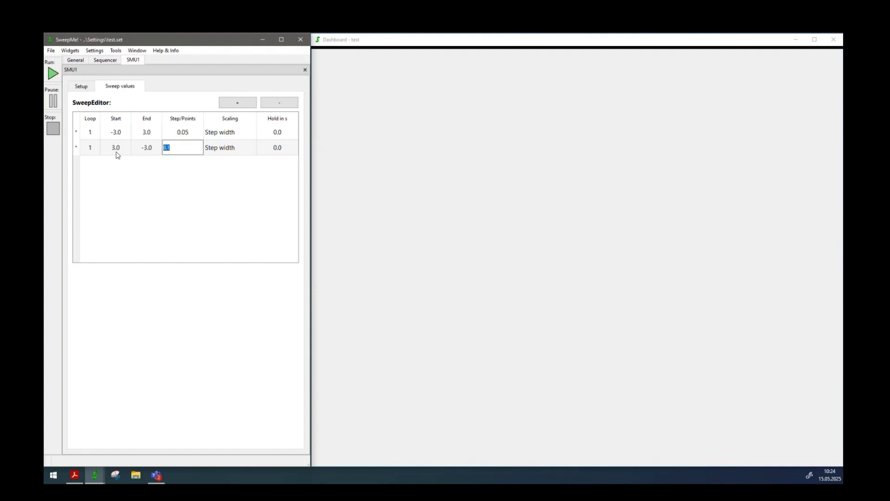
pyautogui.write('05')
pyautogui.press('Return')
# Review the list of values generated by both sweep rows together and close it.
pyautogui.rightClick(176, 150)
pyautogui.click(182, 156)
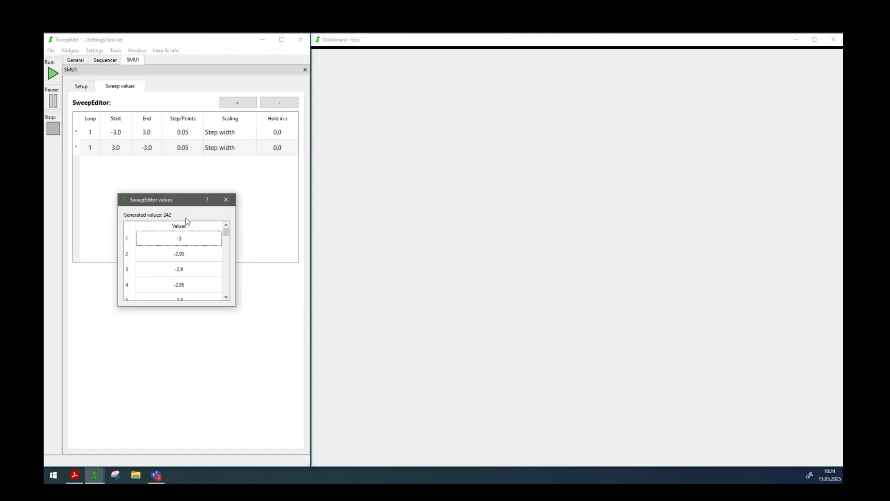
pyautogui.moveTo(226, 232)
pyautogui.mouseDown()
pyautogui.moveTo(231, 299)
pyautogui.moveTo(227, 231)
pyautogui.mouseUp()
pyautogui.click(226, 199)
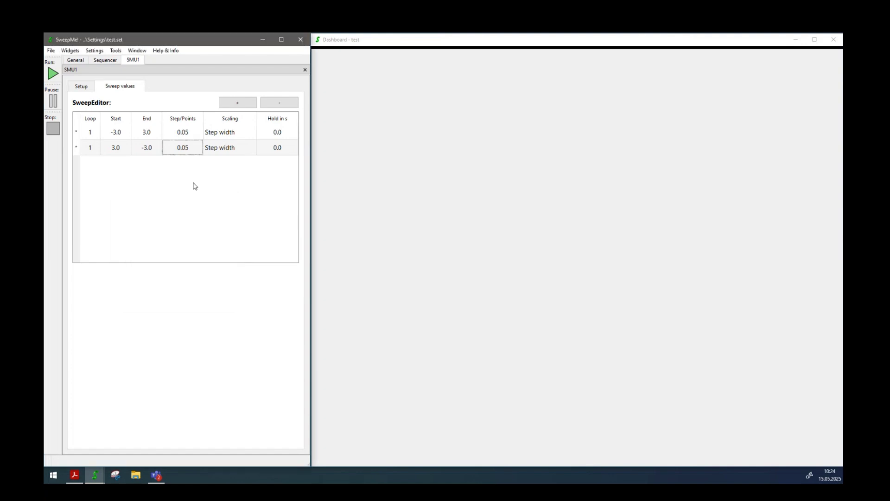
# Create a new plot widget from the sequencer view and dock it in the empty dashboard.
pyautogui.click(100, 61)
pyautogui.click(71, 50)
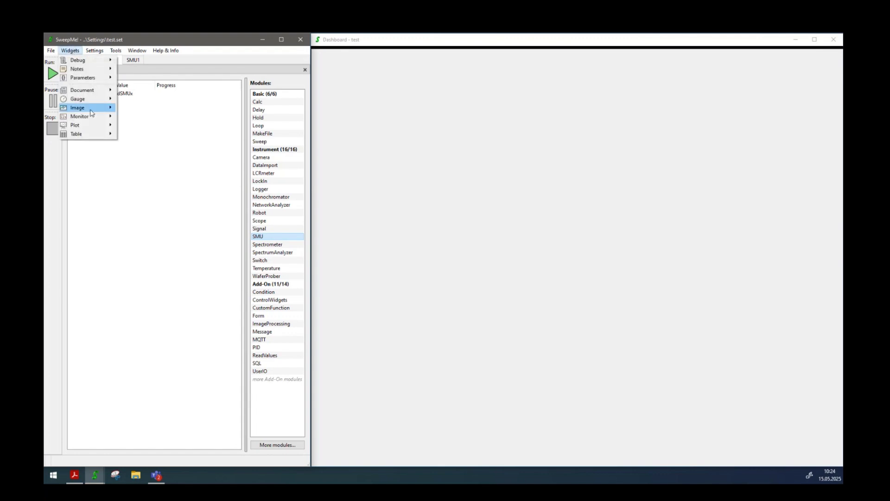
pyautogui.moveTo(88, 129)
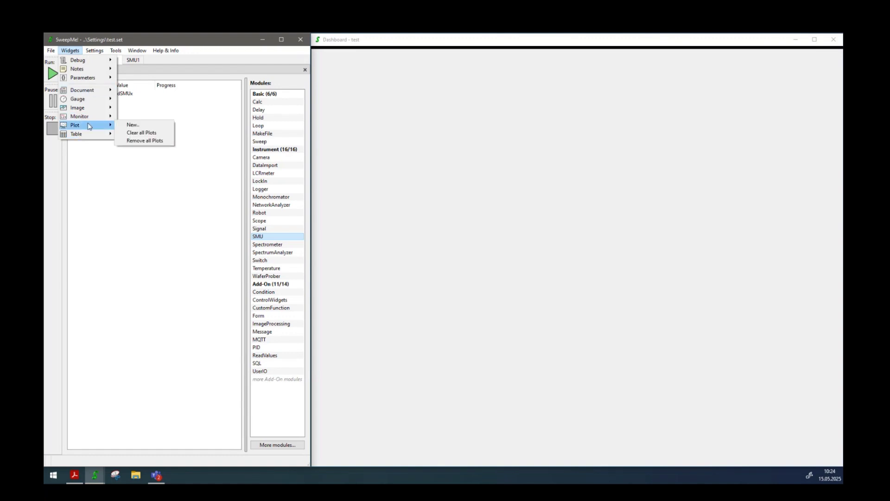
pyautogui.click(133, 125)
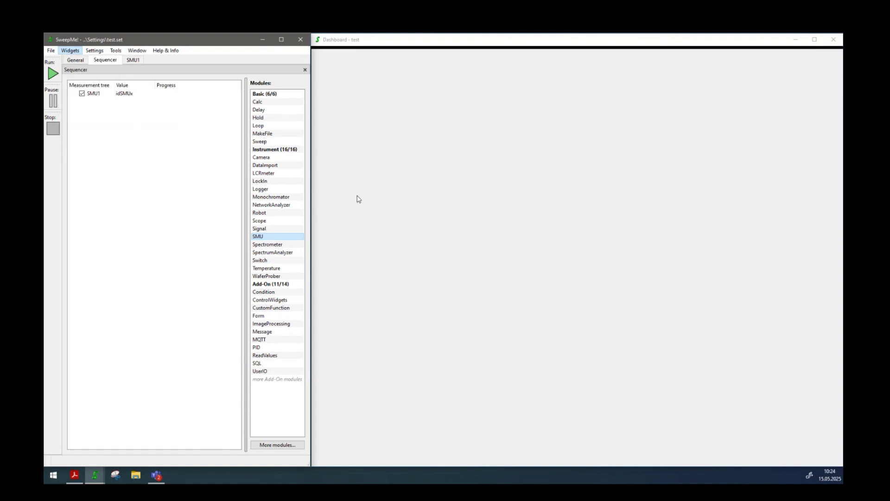
pyautogui.moveTo(658, 249); pyautogui.dragTo(420, 74)
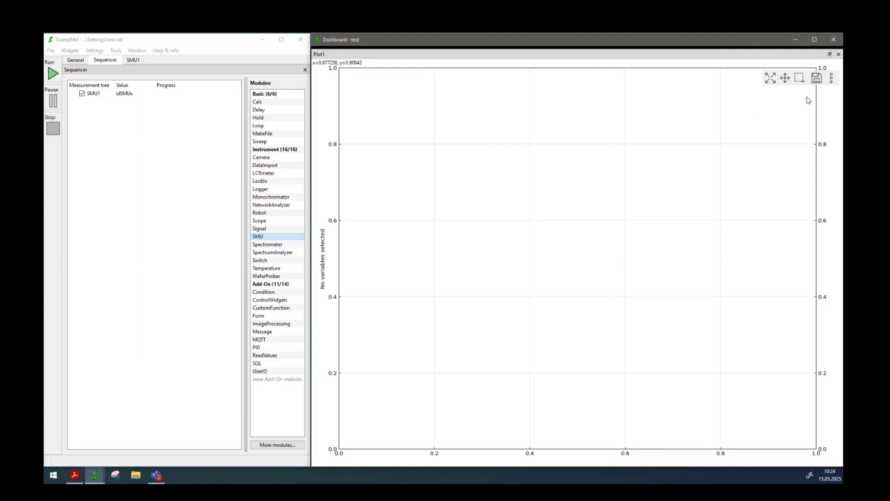
# Set the plot to show SMU1 Voltage [V] on x and SMU1 Current [A] on y, and run the measurement.
pyautogui.click(832, 79)
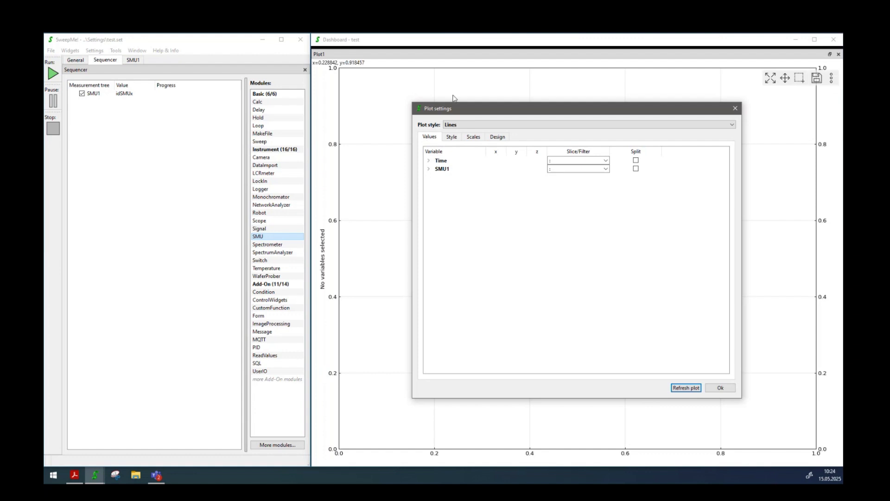
pyautogui.moveTo(463, 110); pyautogui.dragTo(448, 96)
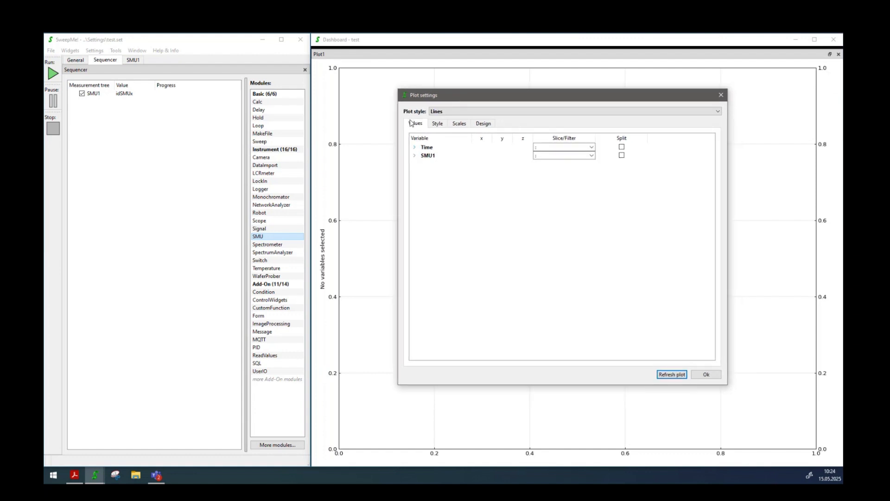
pyautogui.click(414, 147)
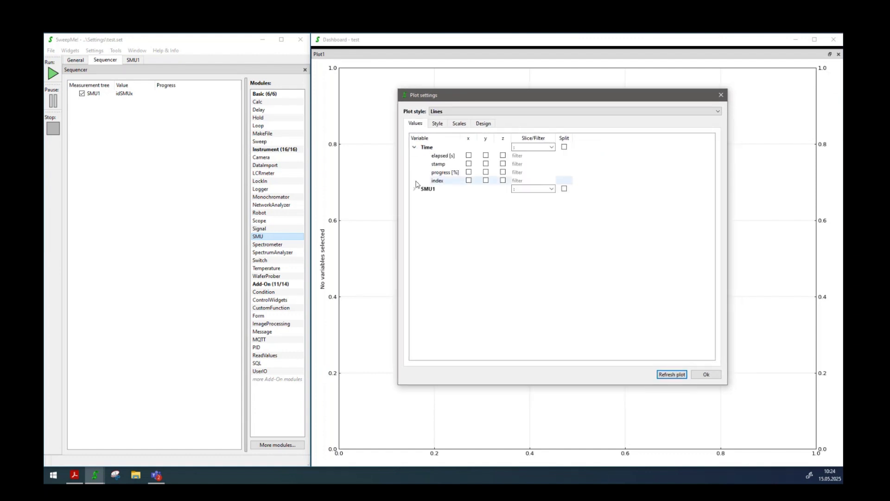
pyautogui.click(414, 189)
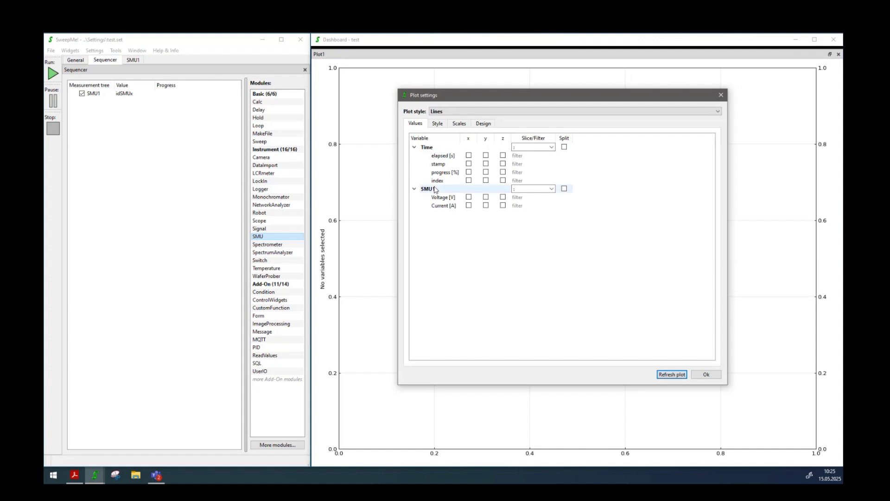
pyautogui.click(469, 197)
pyautogui.click(486, 206)
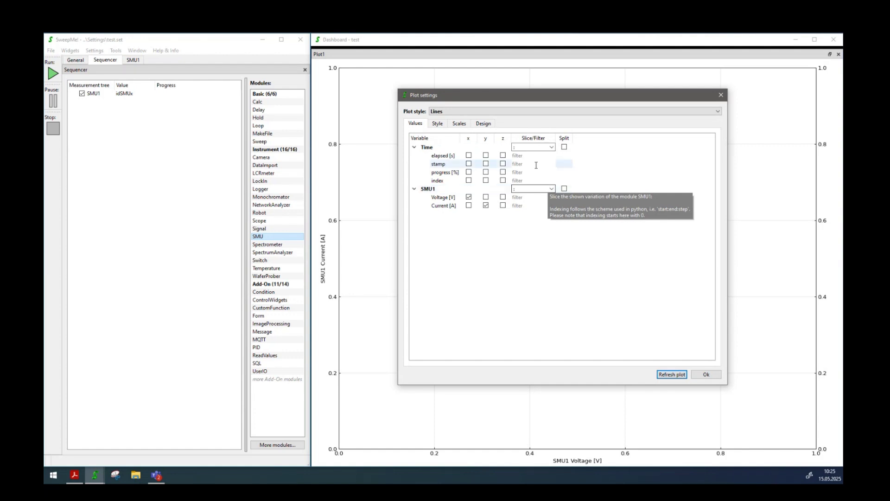
pyautogui.click(705, 374)
pyautogui.click(53, 74)
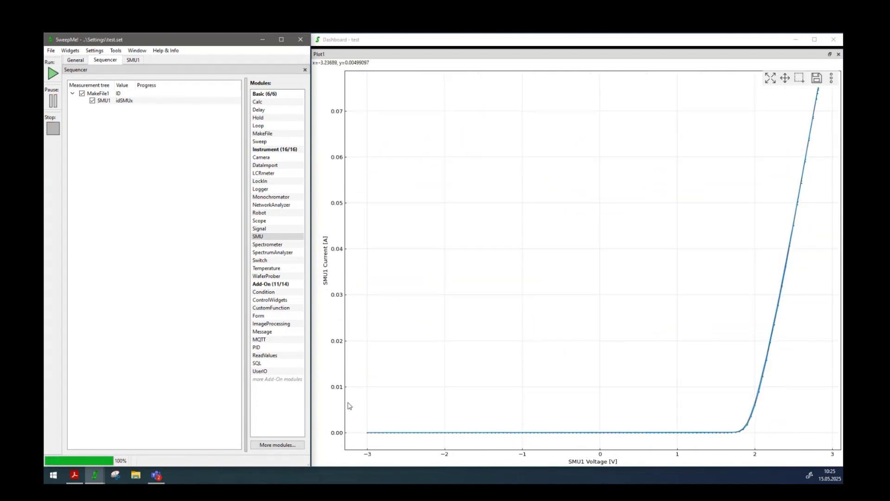
# Change the plot's y-axis scale to logarithmic, refresh the plot and close its settings.
pyautogui.doubleClick(560, 210)
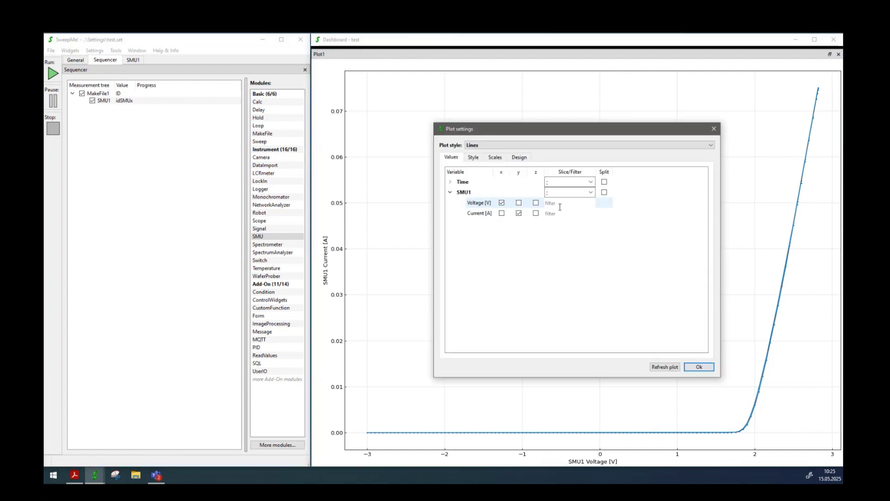
pyautogui.click(496, 157)
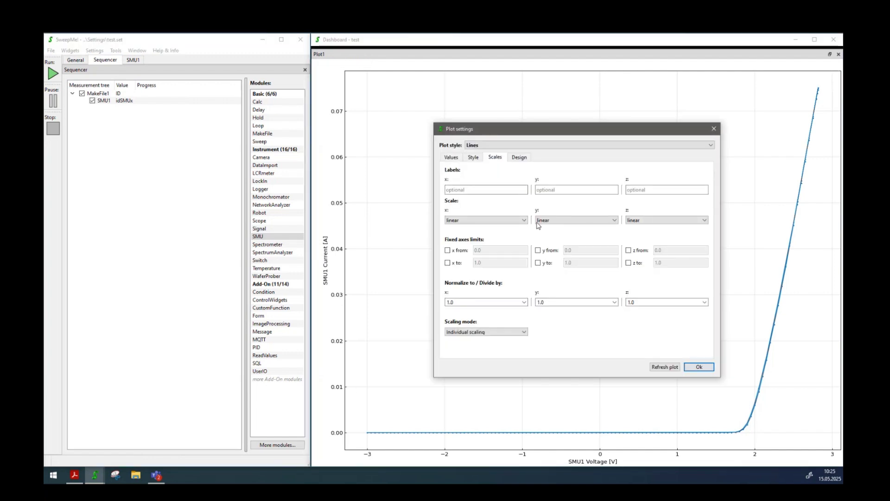
pyautogui.click(563, 220)
pyautogui.click(557, 226)
pyautogui.press('Down')
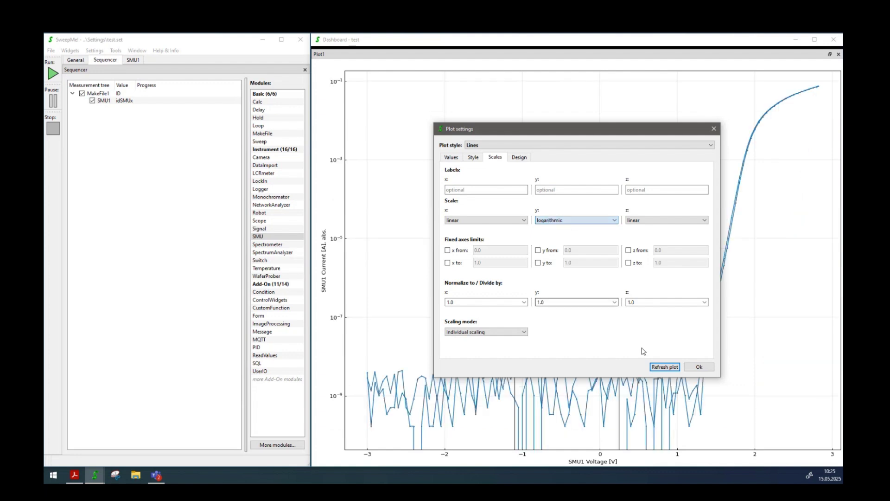
pyautogui.click(665, 367)
pyautogui.click(700, 366)
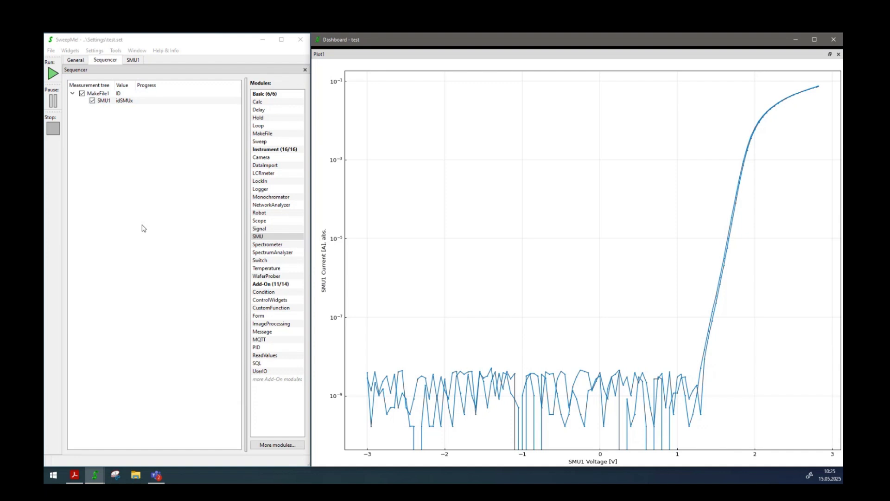
# Disable the MakeFile1 module in the measurement tree and enable it again.
pyautogui.click(82, 94)
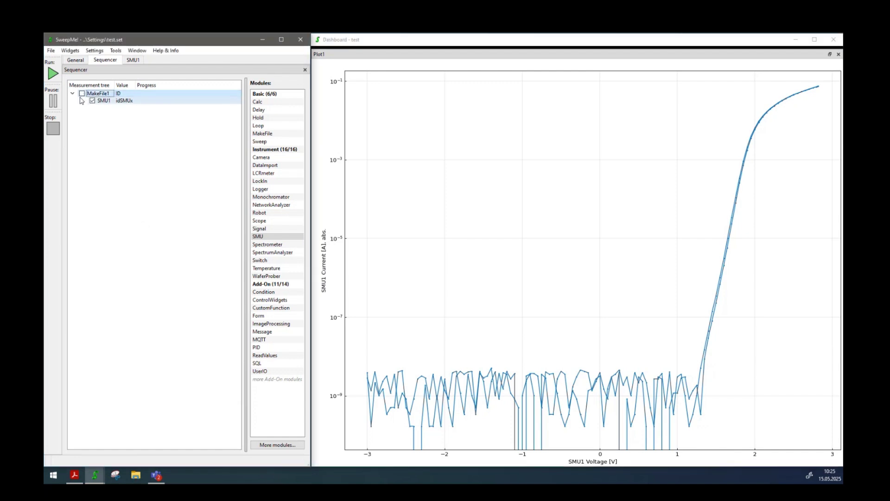
pyautogui.click(82, 95)
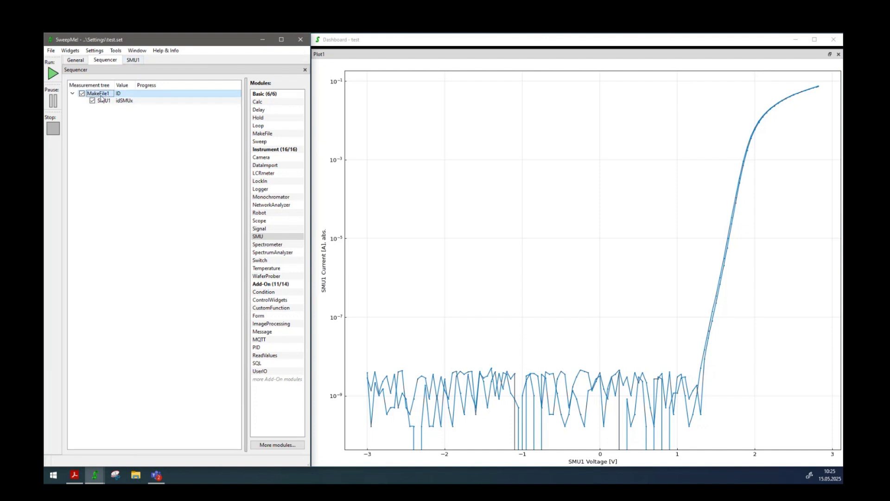
# Open the temporary files folder, examine the recorded measurement data in temp_ID1-1 and close that file.
pyautogui.click(50, 52)
pyautogui.moveTo(77, 62)
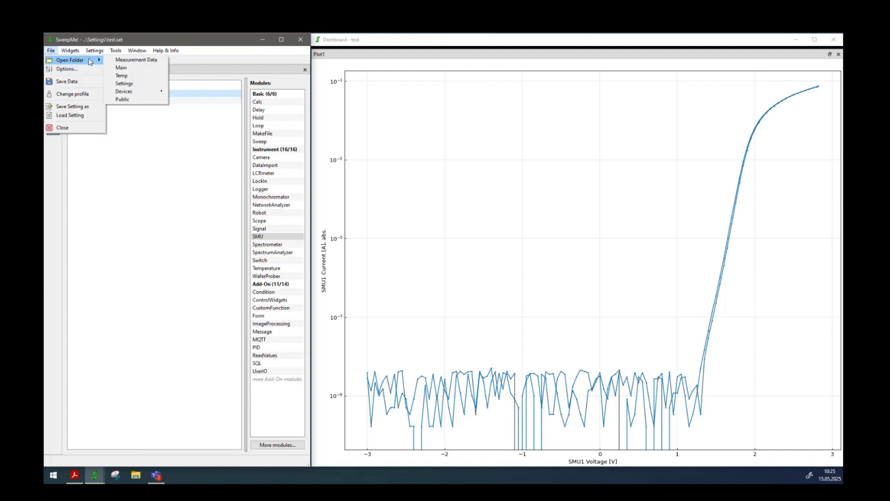
pyautogui.click(123, 76)
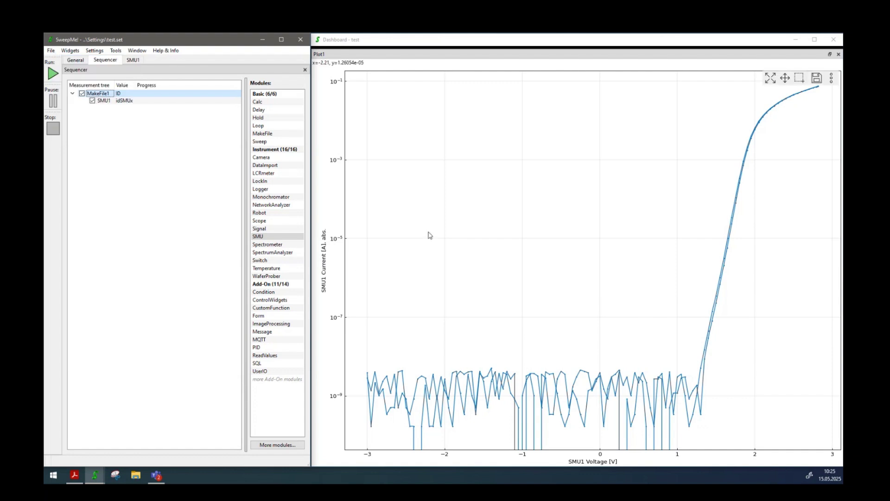
pyautogui.moveTo(358, 167); pyautogui.dragTo(395, 141)
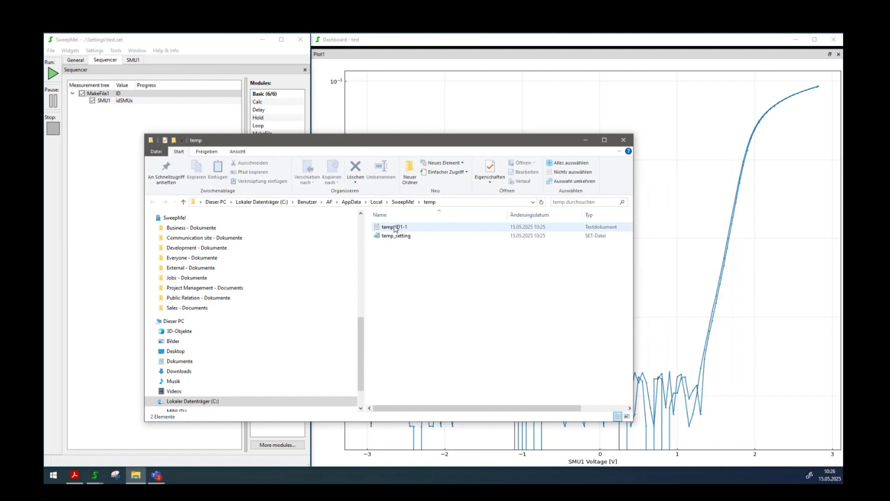
pyautogui.doubleClick(391, 227)
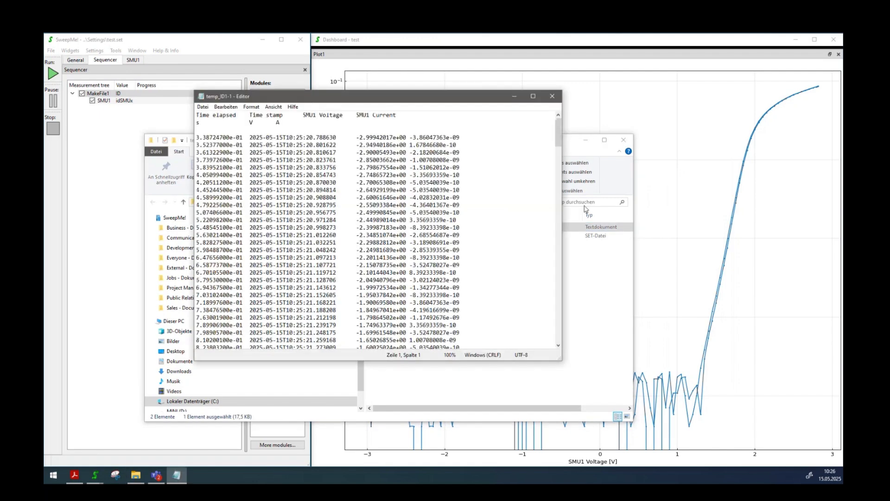
pyautogui.moveTo(561, 221); pyautogui.dragTo(621, 220)
pyautogui.moveTo(464, 189); pyautogui.dragTo(468, 188)
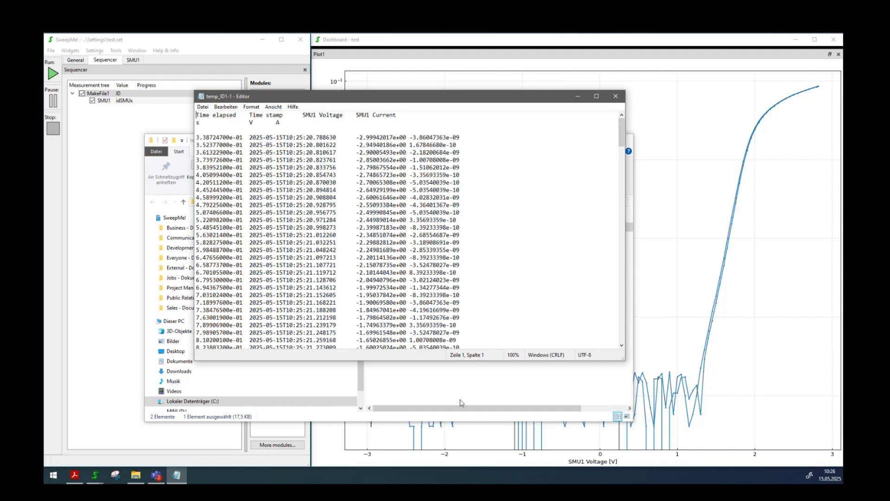
pyautogui.click(615, 100)
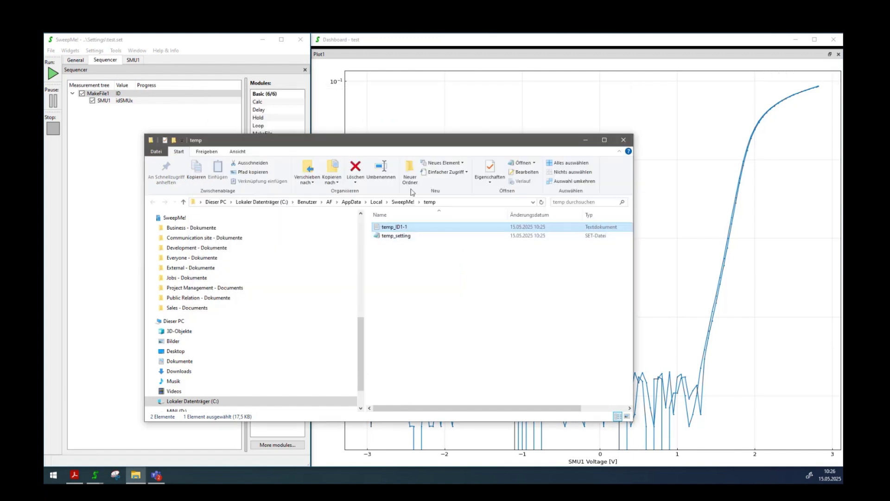
# Examine the stored configuration in temp_setting with Notepad++, and close the editor and the temp folder.
pyautogui.rightClick(392, 236)
pyautogui.click(431, 256)
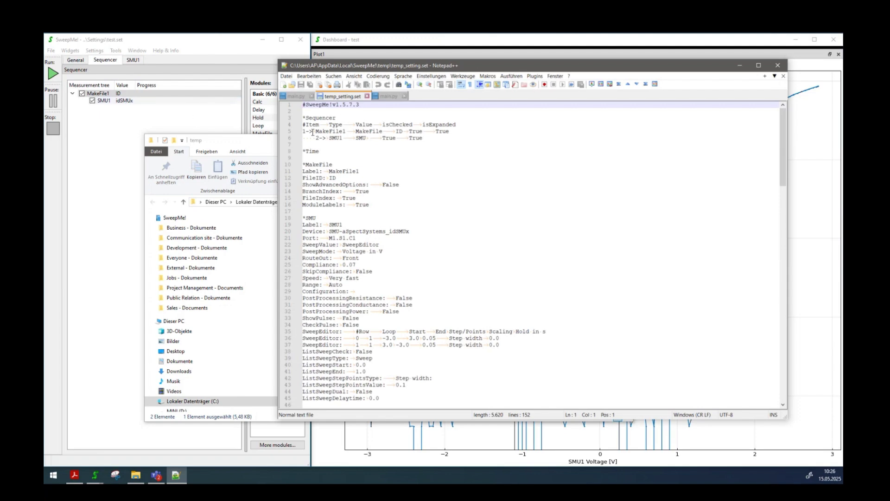
pyautogui.scroll(-20, 327, 230)
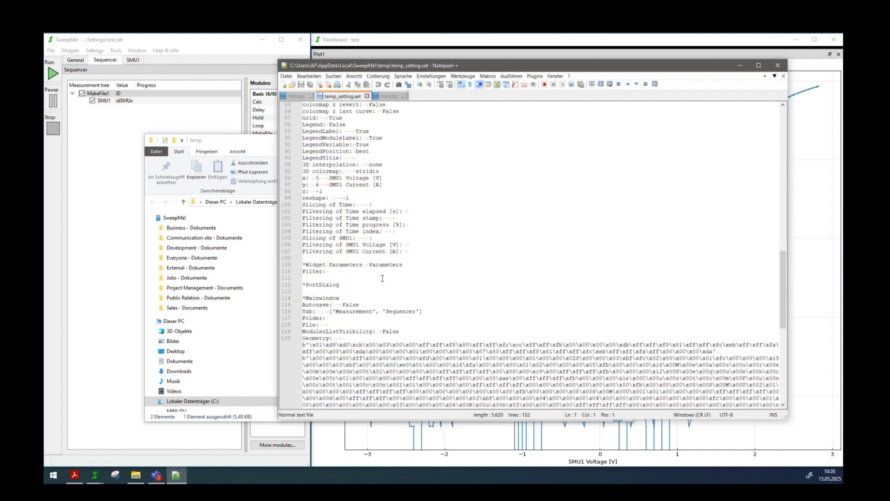
pyautogui.scroll(15, 382, 278)
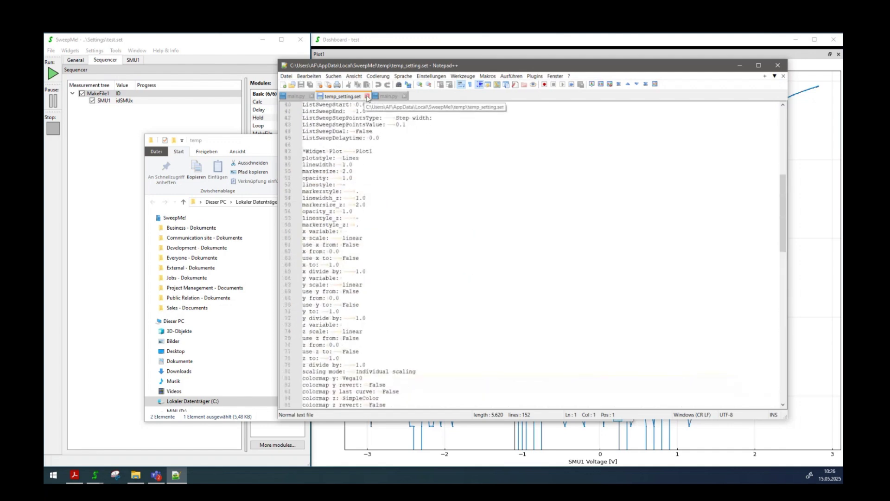
pyautogui.click(367, 96)
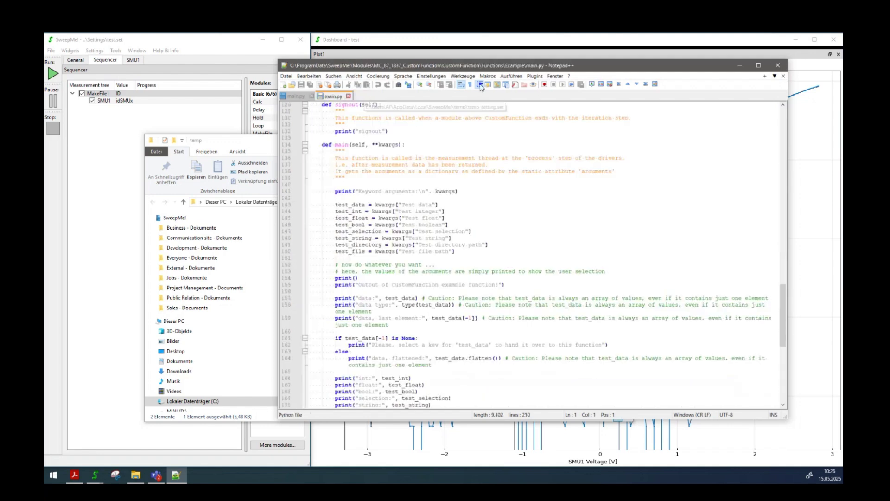
pyautogui.click(777, 67)
pyautogui.click(777, 66)
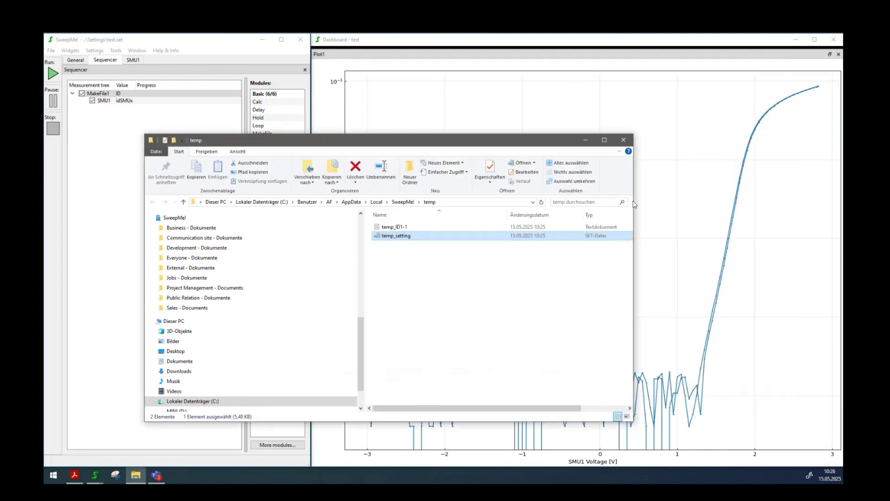
pyautogui.click(620, 142)
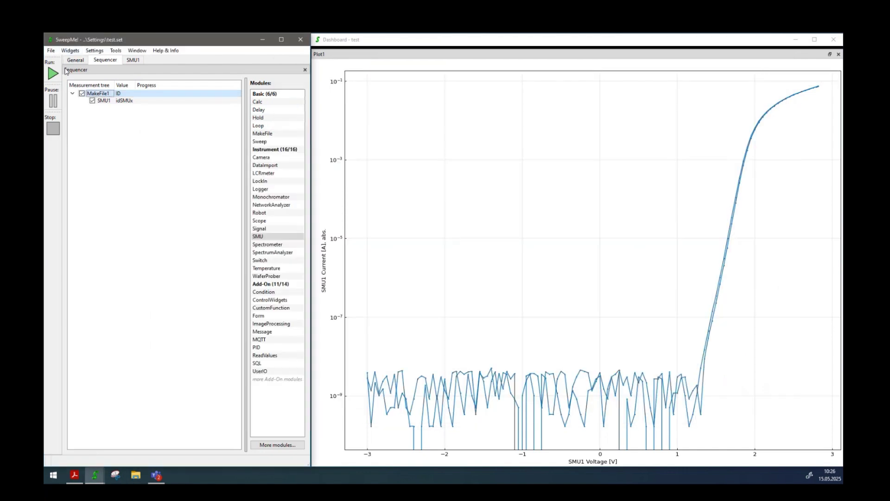
# Save the measurement data in the folder WebSeminar under the file name Test.
pyautogui.click(76, 61)
pyautogui.click(106, 96)
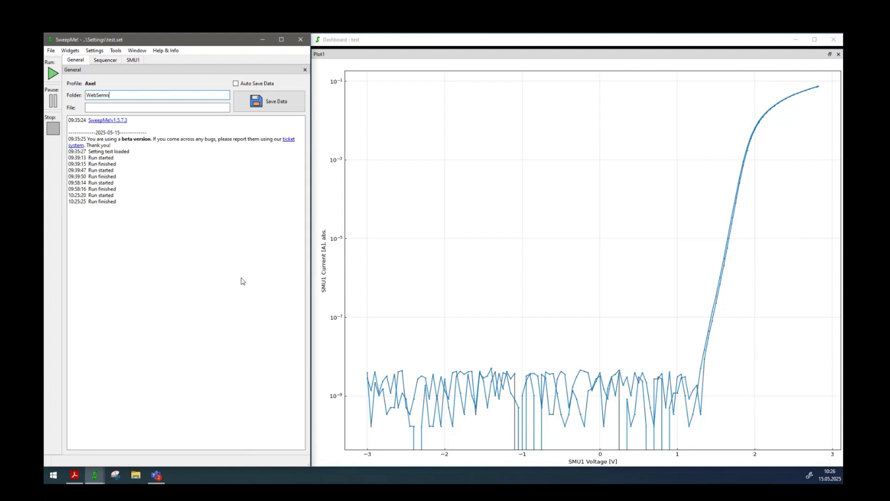
pyautogui.press('Tab')
pyautogui.write('Test')
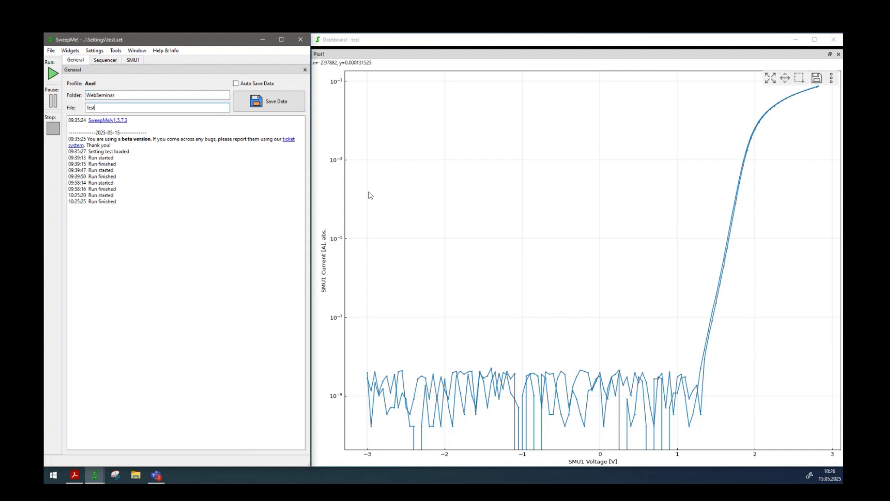
pyautogui.click(263, 111)
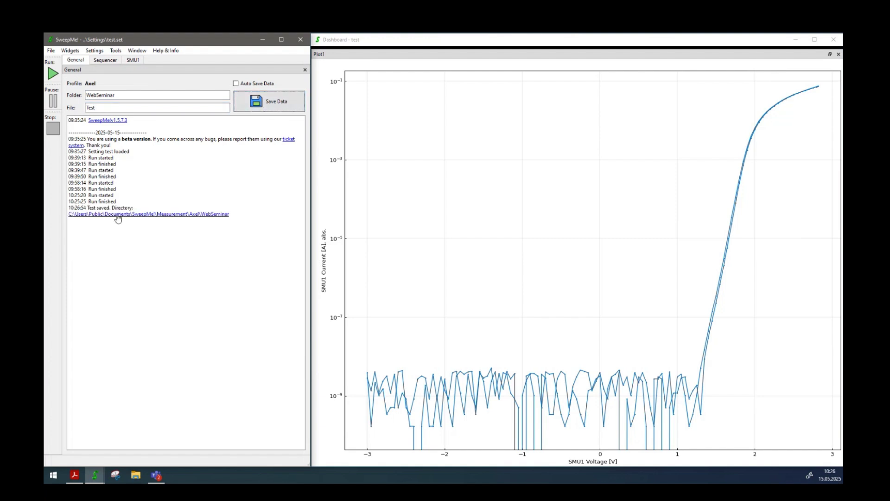
# Open the saved data's directory, view the plot image Test_Plot_Plot1 and close both windows.
pyautogui.click(176, 215)
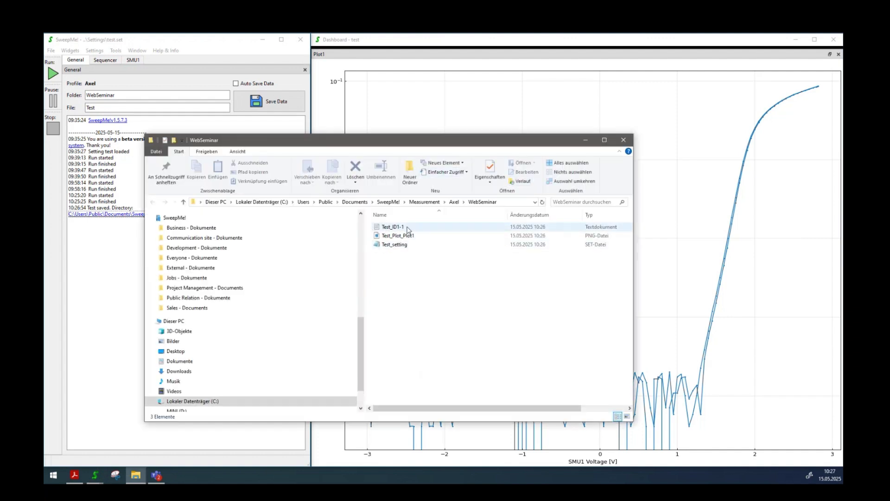
pyautogui.moveTo(389, 240)
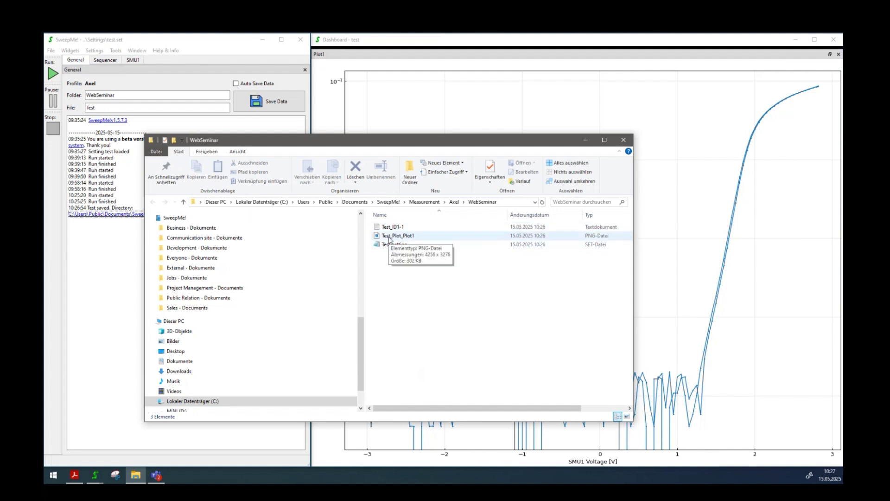
pyautogui.doubleClick(389, 236)
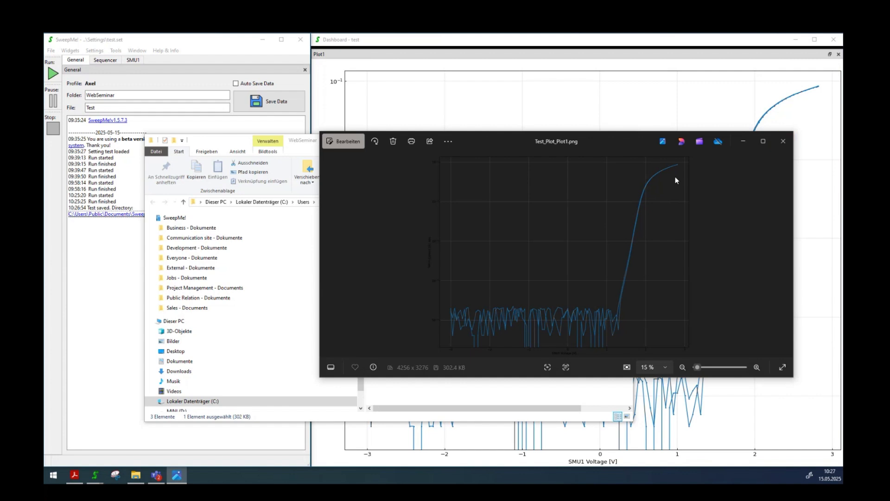
pyautogui.click(786, 137)
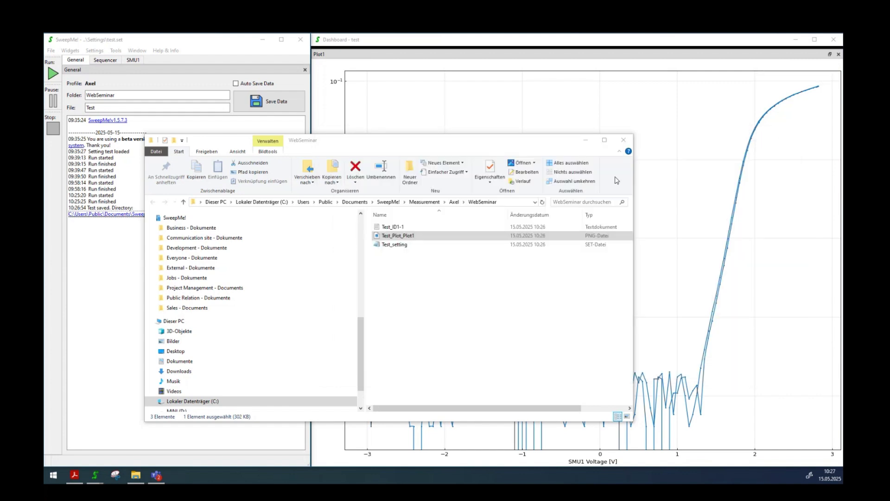
pyautogui.click(624, 145)
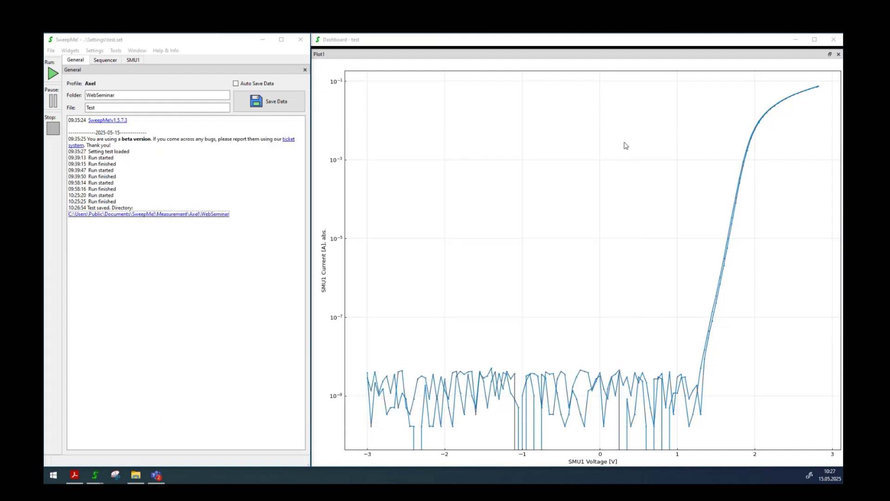
# Add a second SMU module nested under SMU1 and set it to device SMU-aSpectSystems_idSMUx on port M1.S1.C2.
pyautogui.click(109, 60)
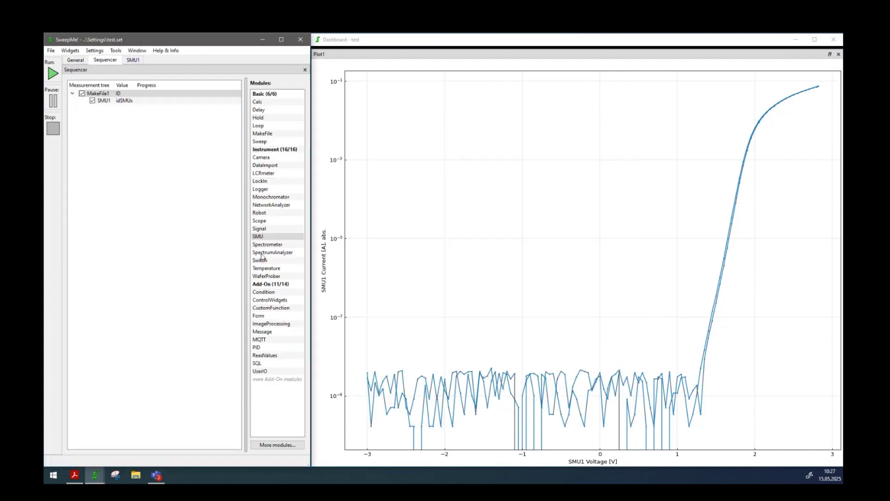
pyautogui.moveTo(258, 236); pyautogui.dragTo(119, 103)
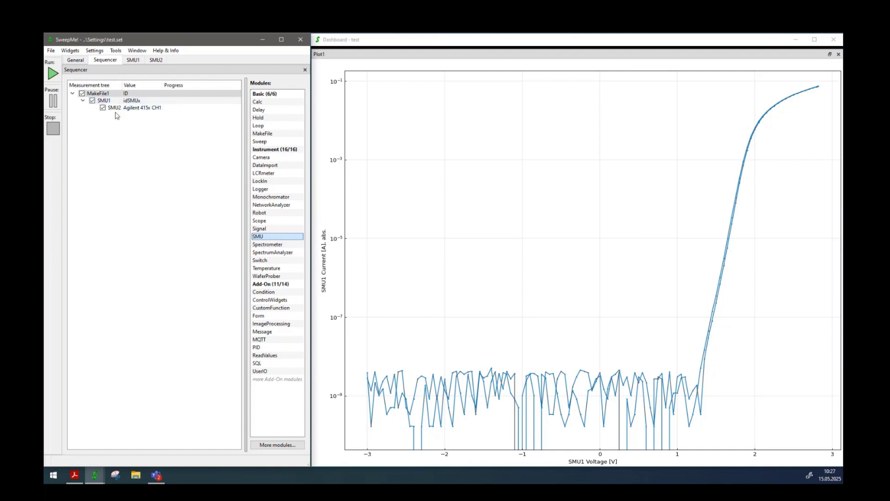
pyautogui.doubleClick(119, 108)
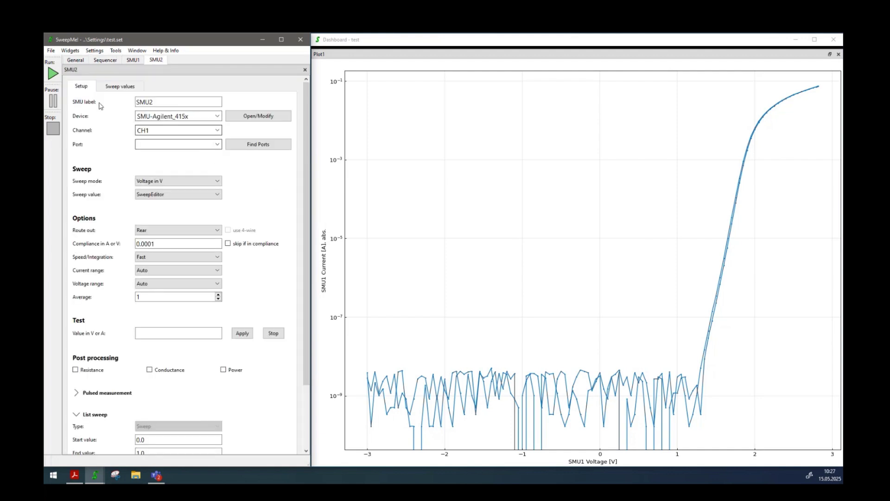
pyautogui.click(217, 116)
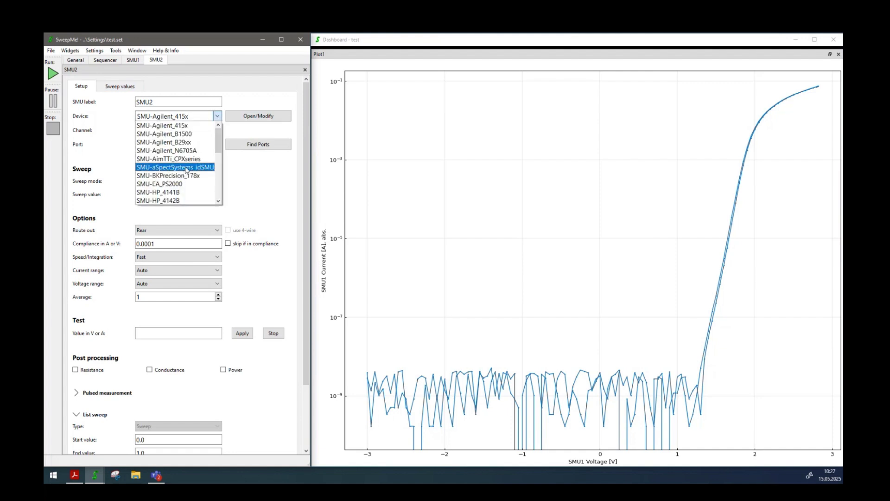
pyautogui.click(186, 169)
pyautogui.click(262, 131)
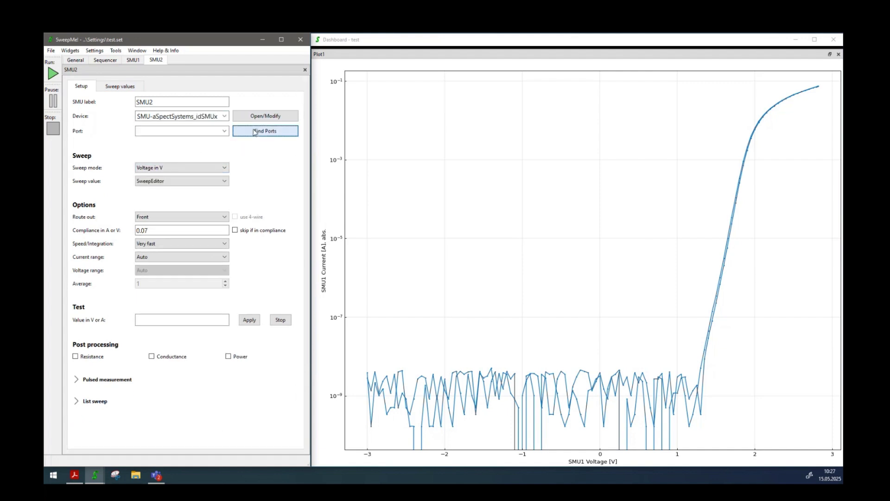
pyautogui.click(222, 130)
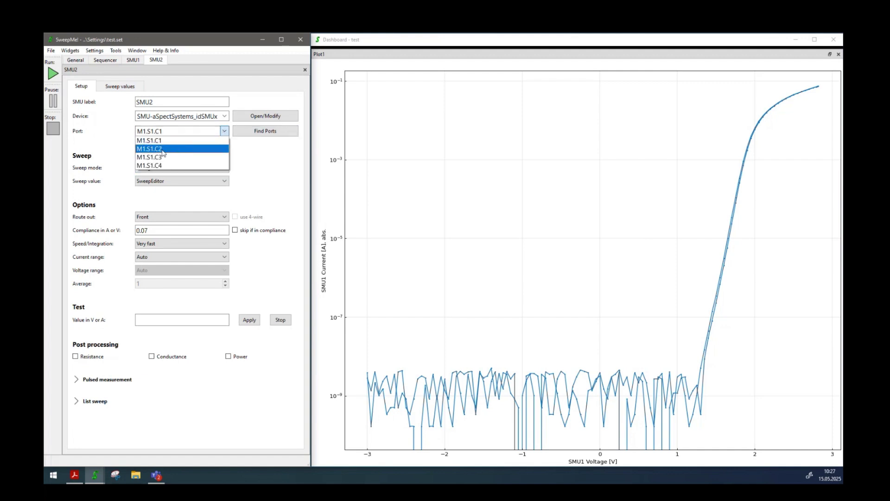
pyautogui.click(162, 148)
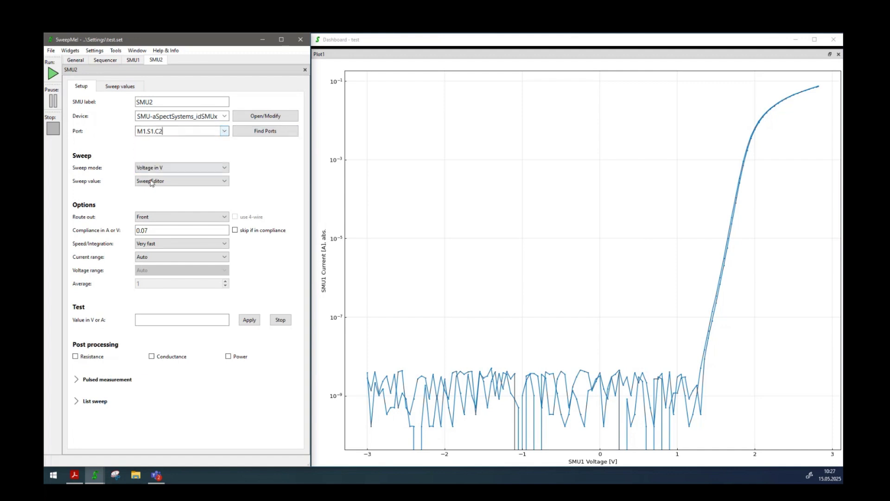
# Set the loop count of SMU2's SweepEditor row to 1 and preview its generated sweep values.
pyautogui.click(117, 91)
pyautogui.doubleClick(91, 135)
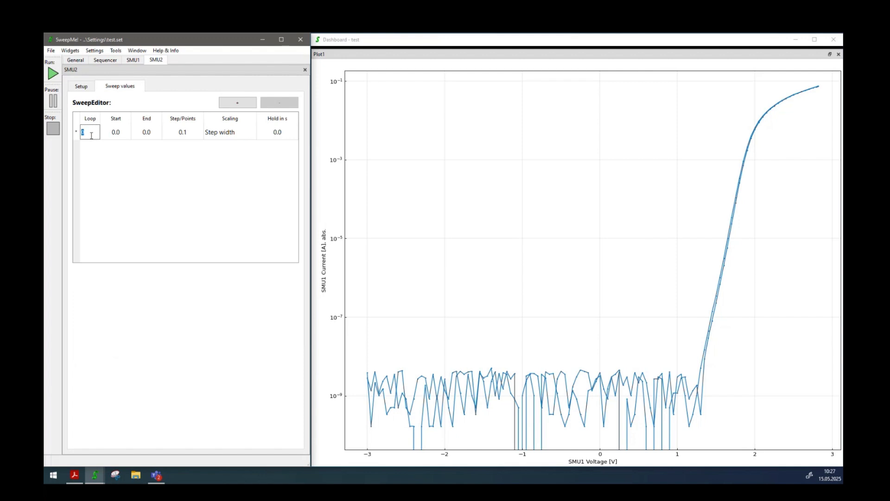
pyautogui.write('1')
pyautogui.press('Return')
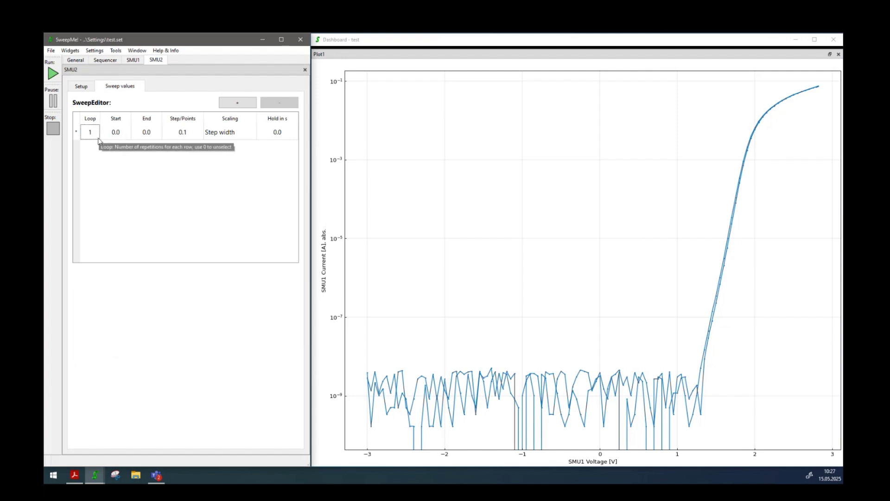
pyautogui.rightClick(128, 137)
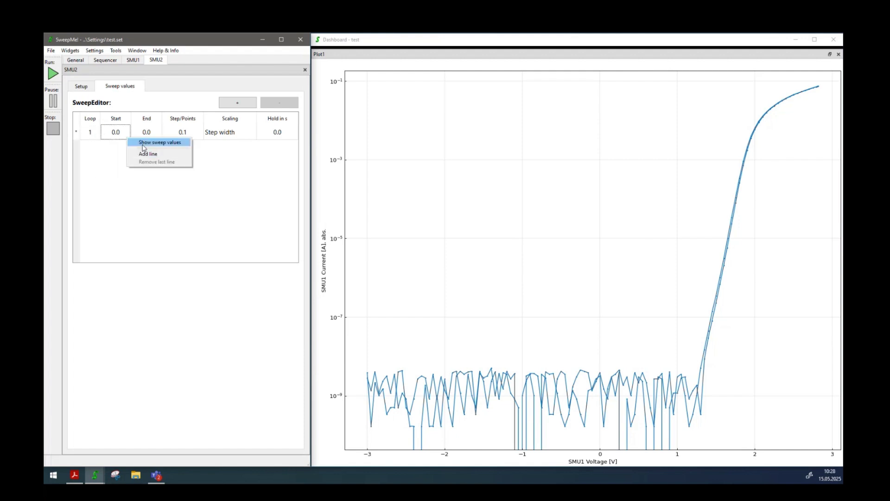
pyautogui.click(143, 142)
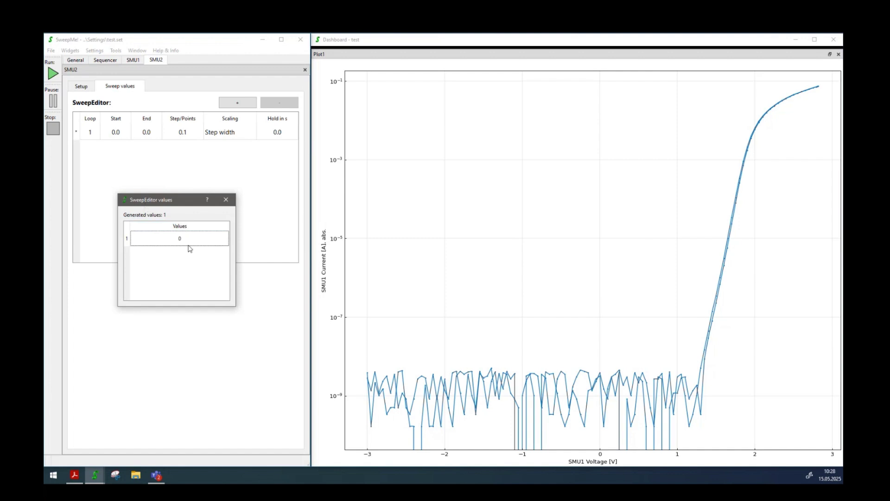
pyautogui.click(226, 199)
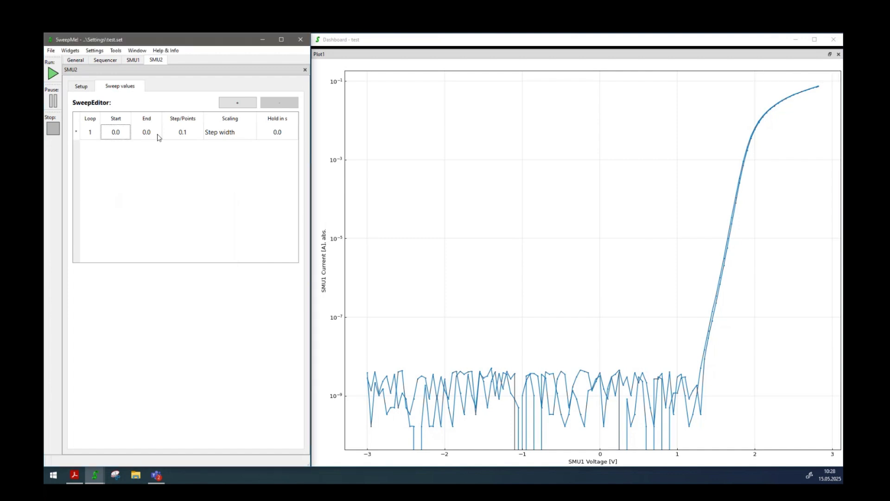
# Assign SMU2's Current [A] to the z axis of Plot1 and run the measurement.
pyautogui.click(114, 62)
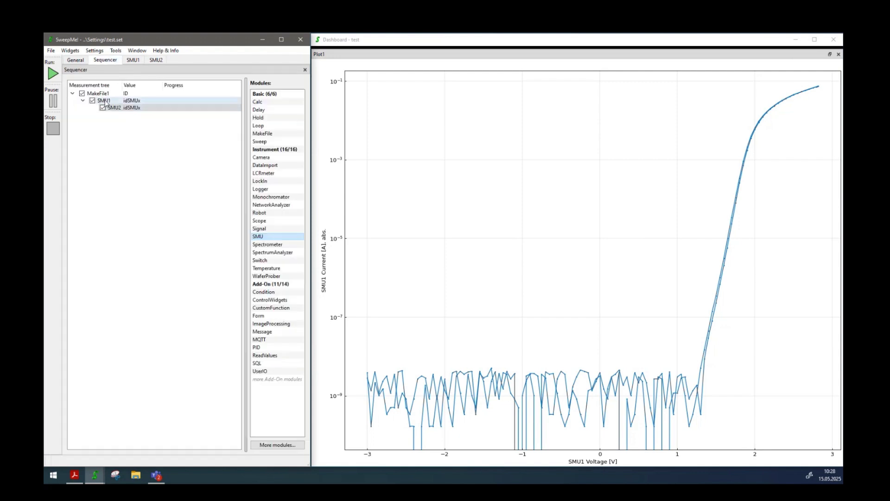
pyautogui.click(113, 110)
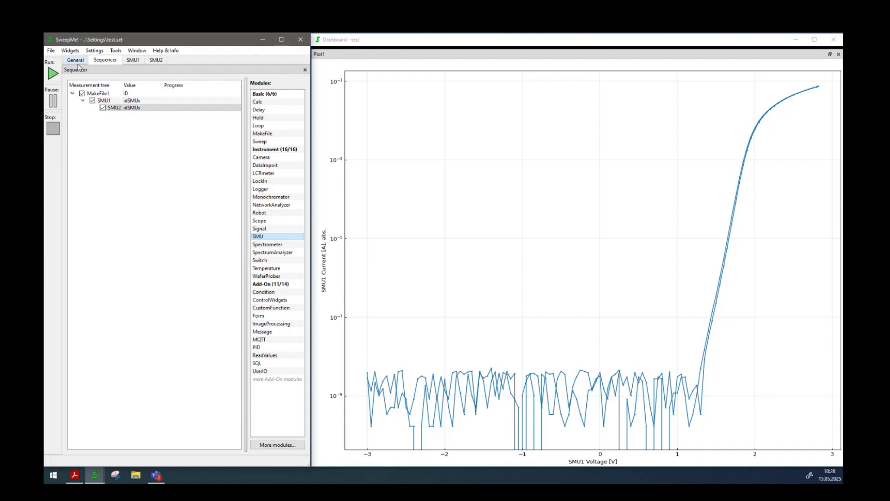
pyautogui.doubleClick(489, 191)
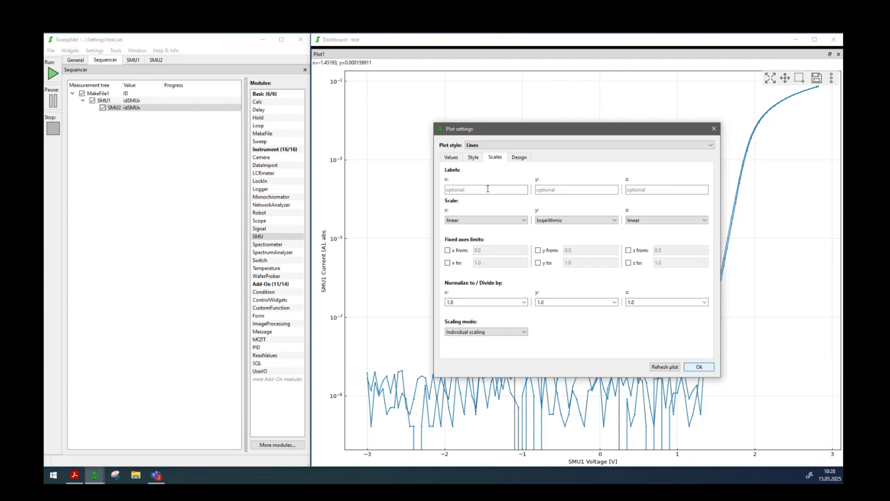
pyautogui.click(452, 160)
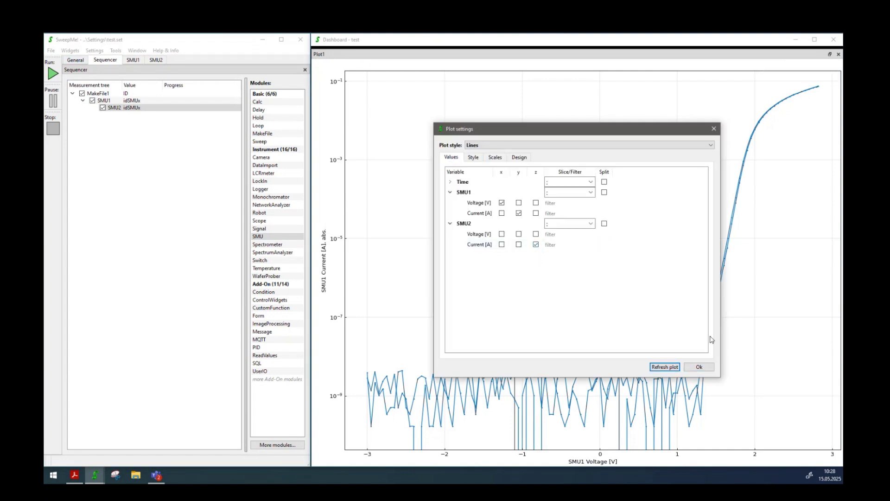
pyautogui.click(700, 366)
pyautogui.click(54, 74)
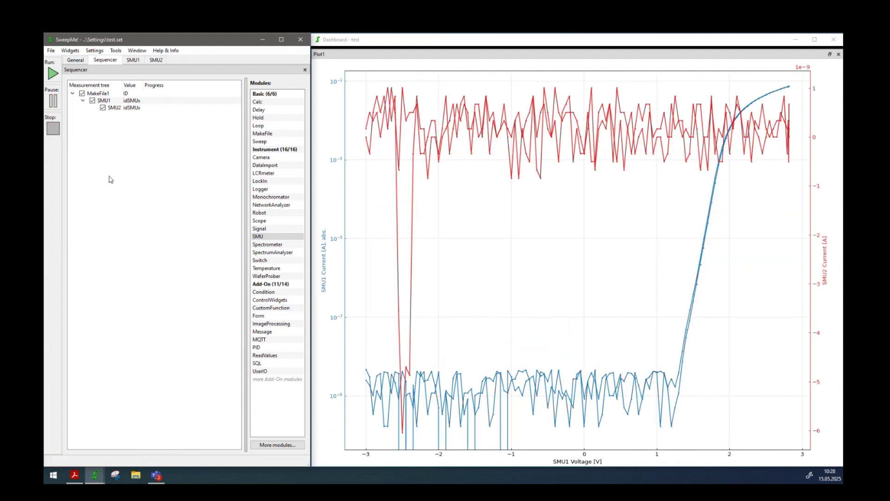
pyautogui.moveTo(710, 235)
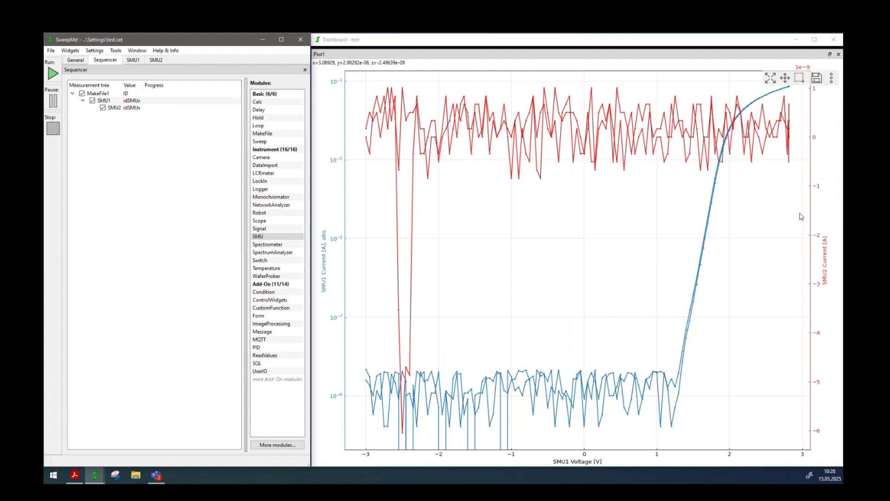
# Review the setup and sweep values of SMU2, the measurement tree, and the setup of SMU1.
pyautogui.click(151, 60)
pyautogui.click(80, 87)
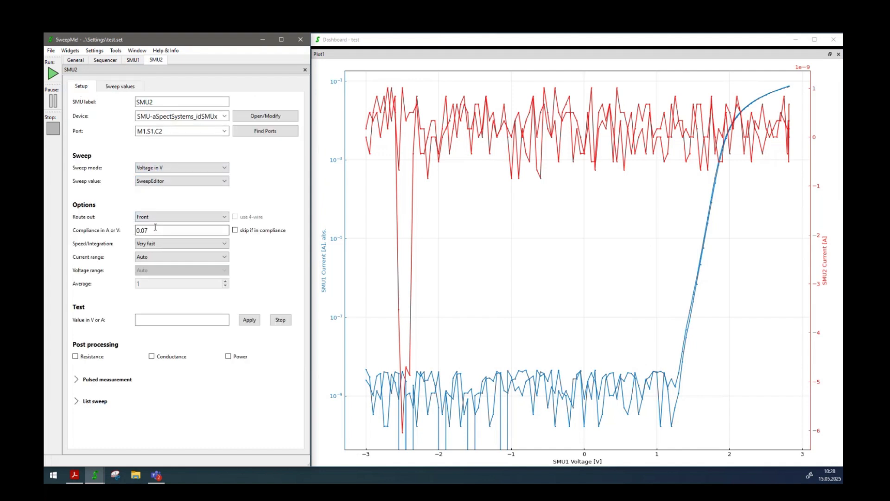
pyautogui.click(120, 87)
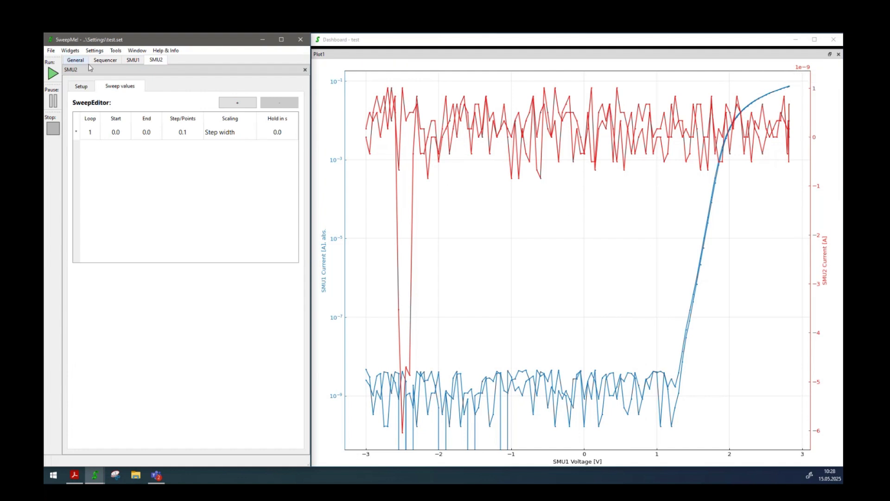
pyautogui.click(103, 61)
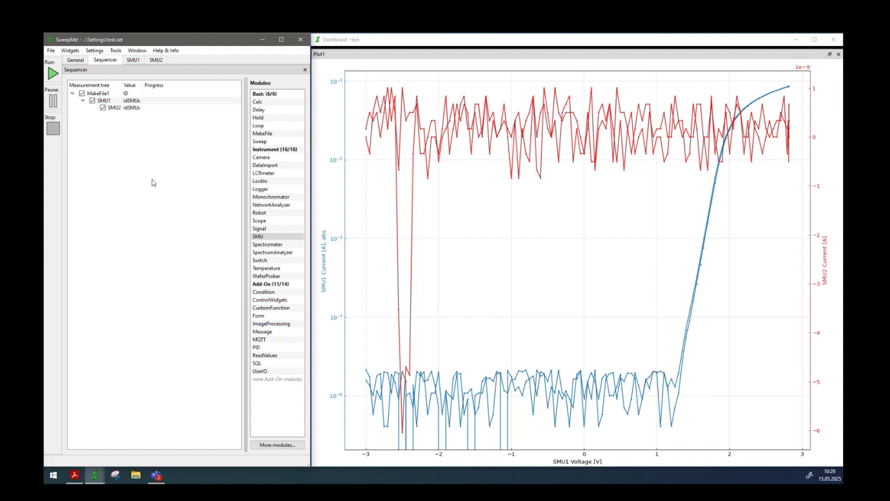
pyautogui.doubleClick(104, 100)
pyautogui.click(84, 88)
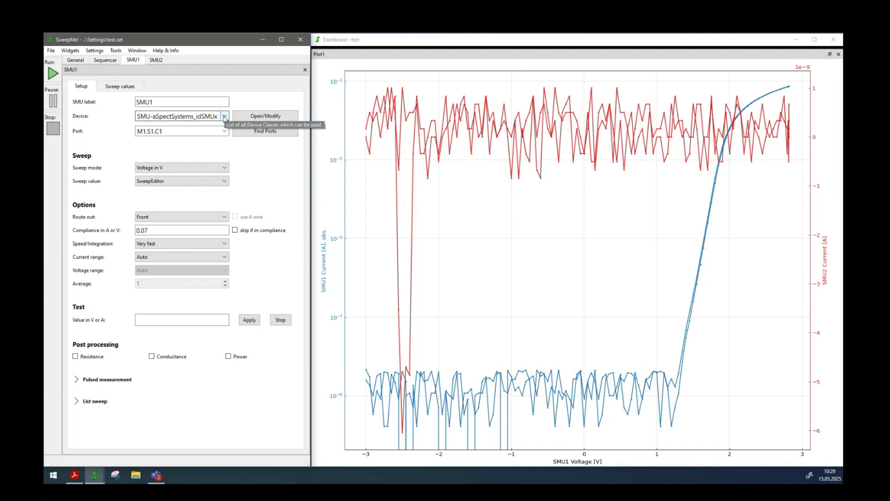
# Open the Version manager, filter the devices by idSMU and select the SMU-aSpectSystems_idSMUx driver.
pyautogui.click(116, 50)
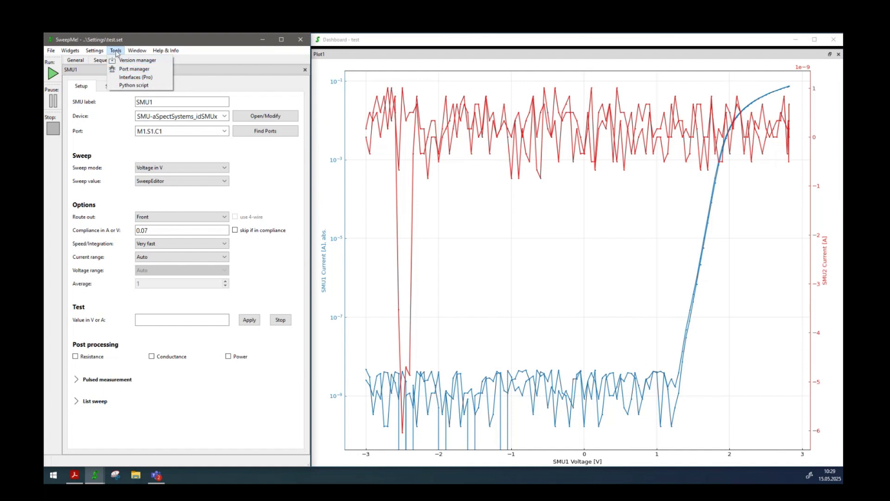
pyautogui.click(125, 60)
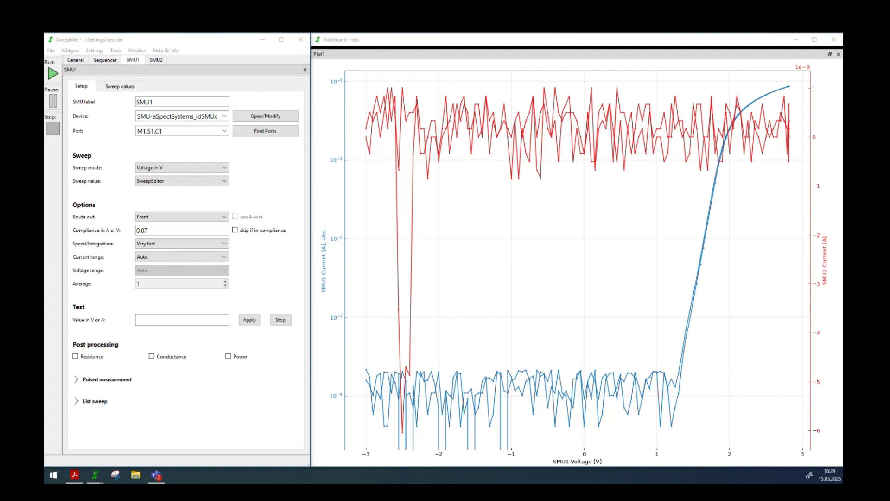
pyautogui.moveTo(576, 318); pyautogui.dragTo(483, 86)
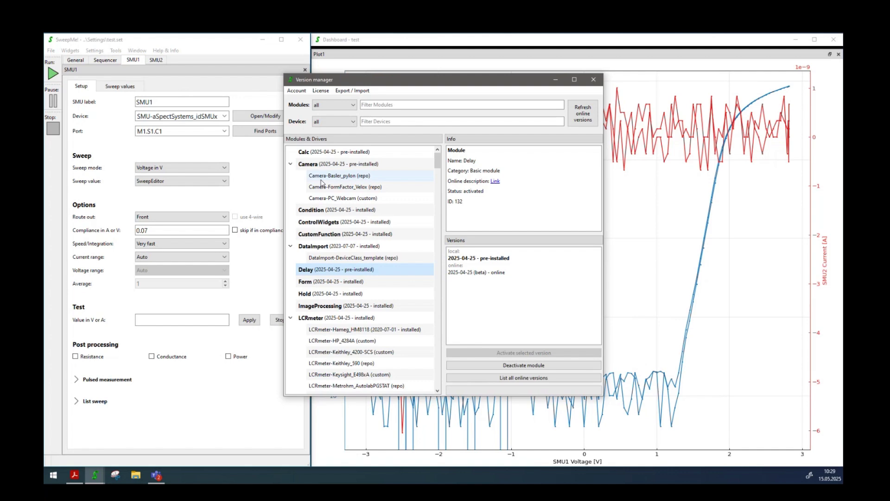
pyautogui.hotkey('shift', 'Tab')
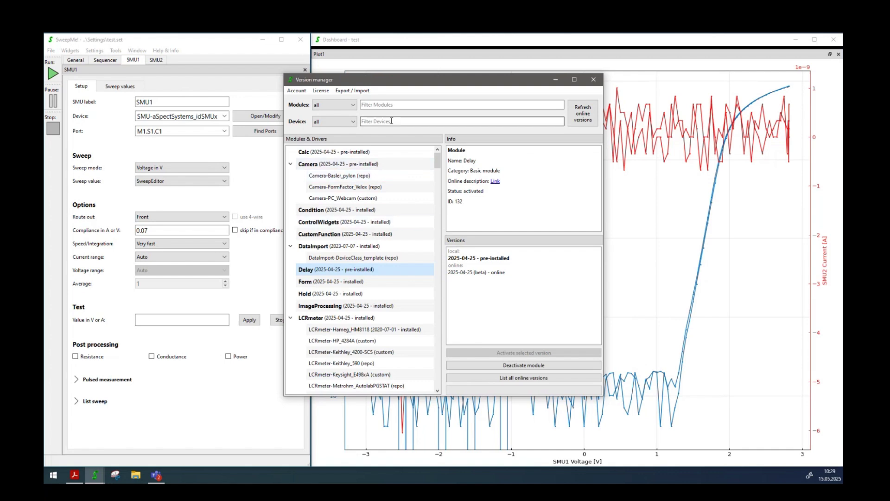
pyautogui.write('idSMU')
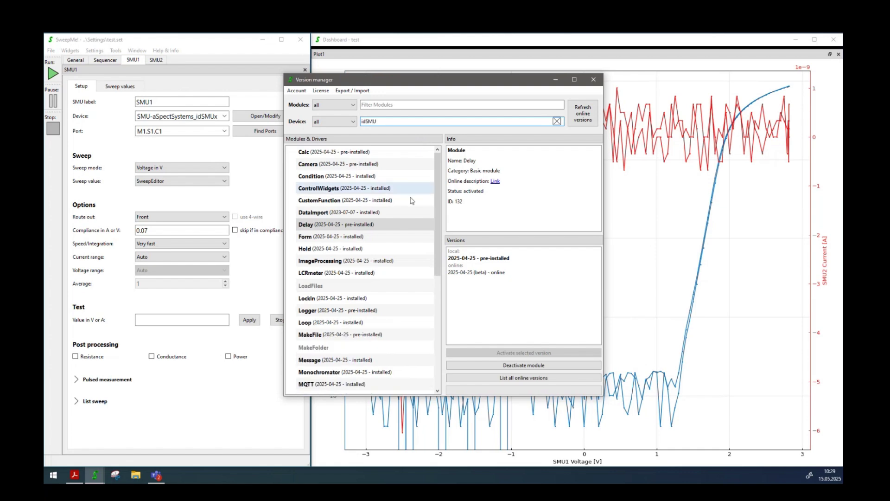
pyautogui.scroll(-6, 408, 198)
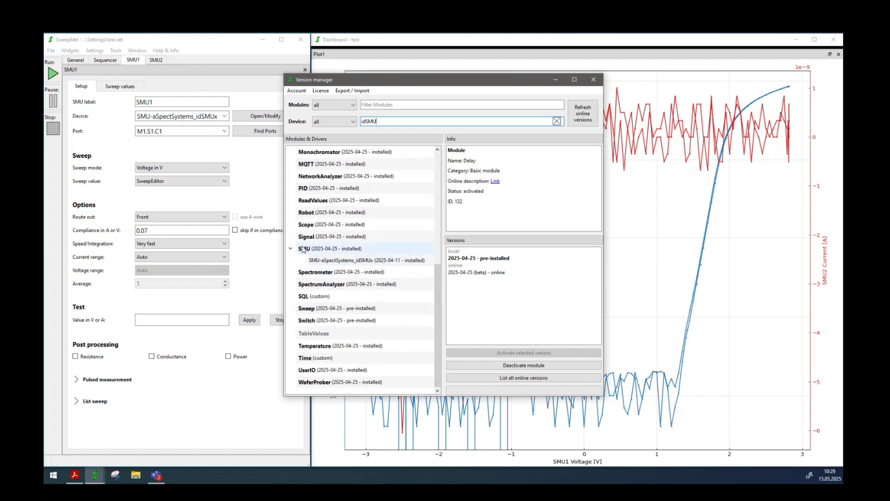
pyautogui.click(322, 263)
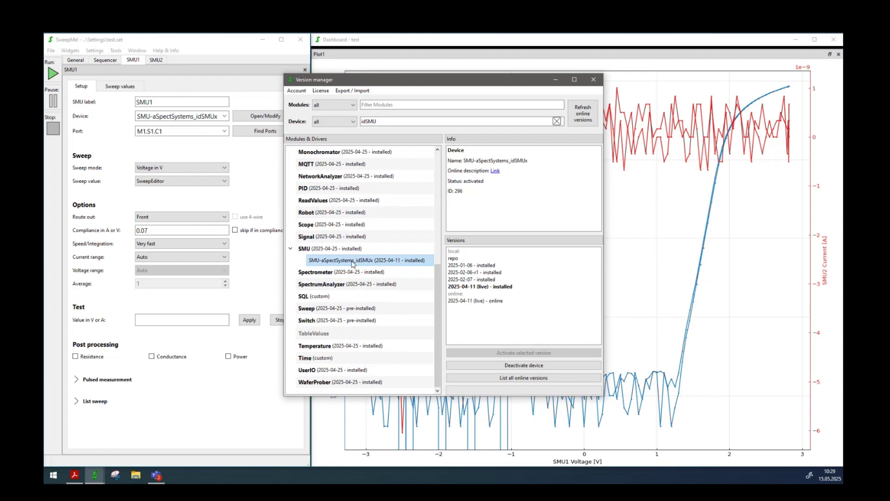
# Activate the online version 2025-04-11 (live) of the SMU-aSpectSystems_idSMUx driver, replacing the existing local copy.
pyautogui.click(457, 259)
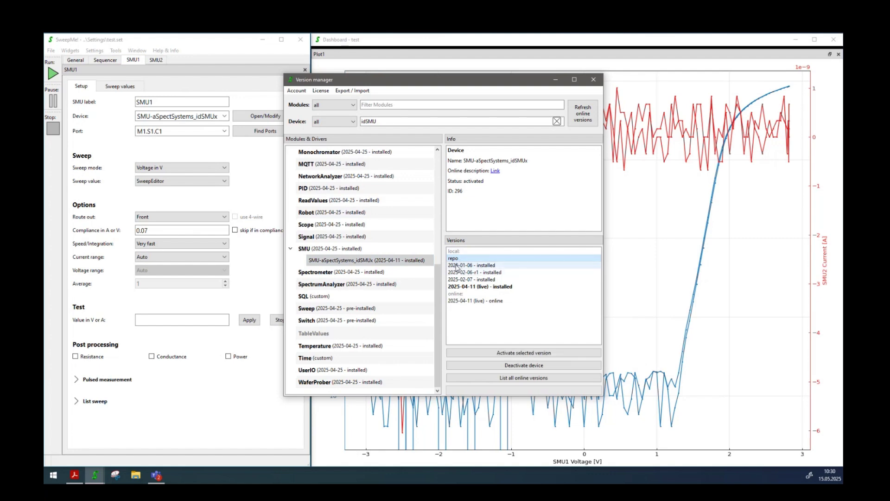
pyautogui.click(456, 266)
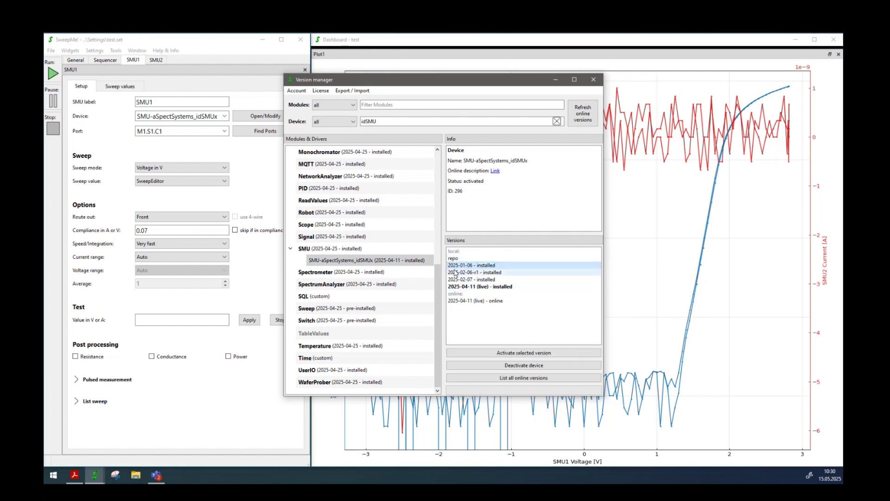
pyautogui.click(465, 302)
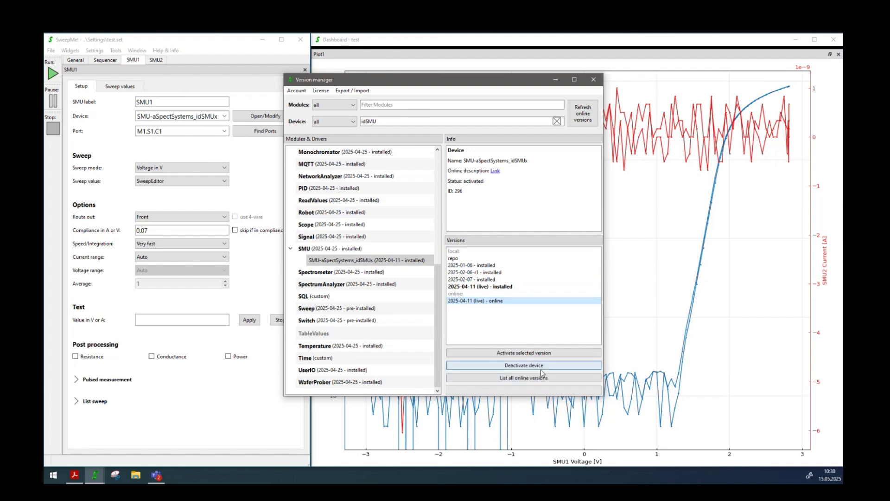
pyautogui.click(523, 354)
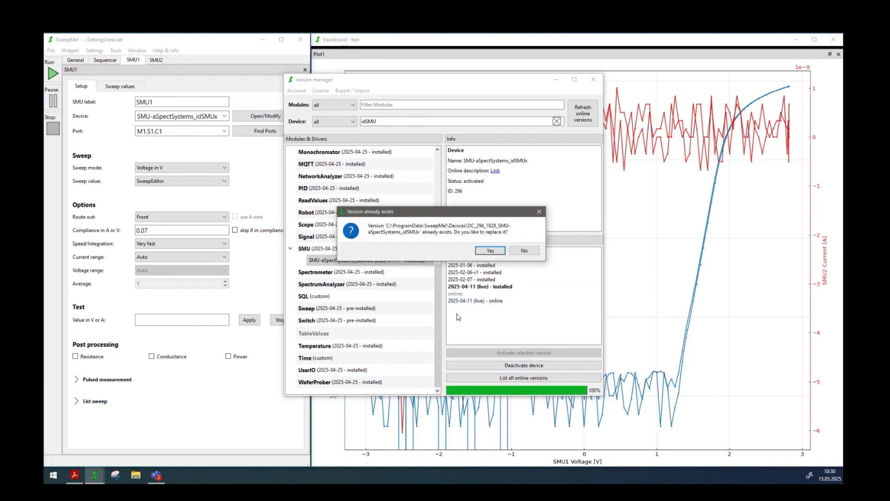
pyautogui.click(490, 251)
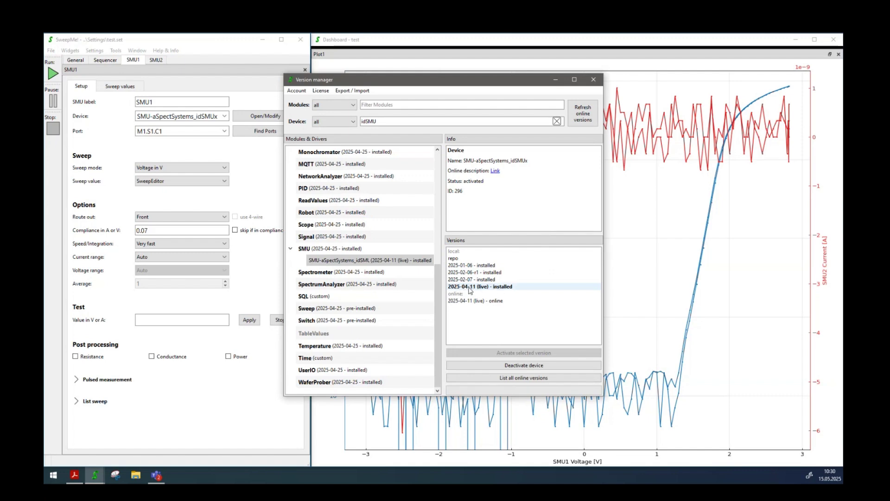
# Examine the available versions of the idSMUx driver and the SMU module, and close the Version manager.
pyautogui.rightClick(468, 283)
pyautogui.click(467, 290)
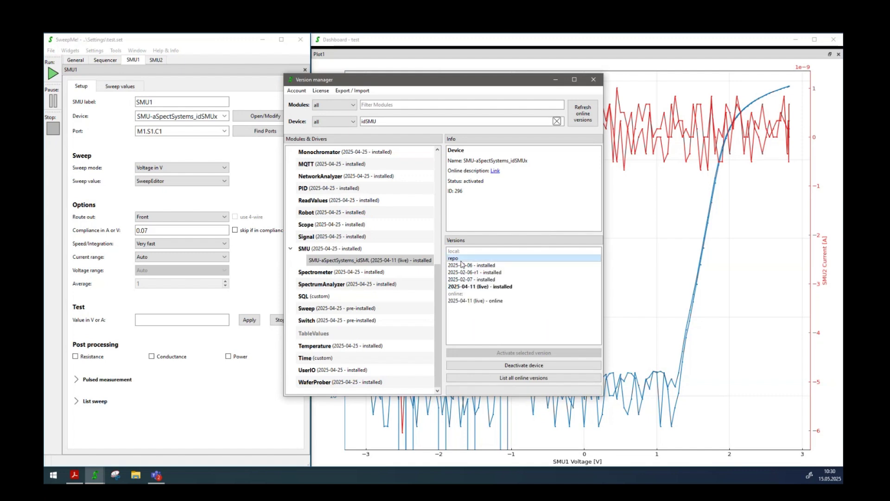
pyautogui.doubleClick(466, 287)
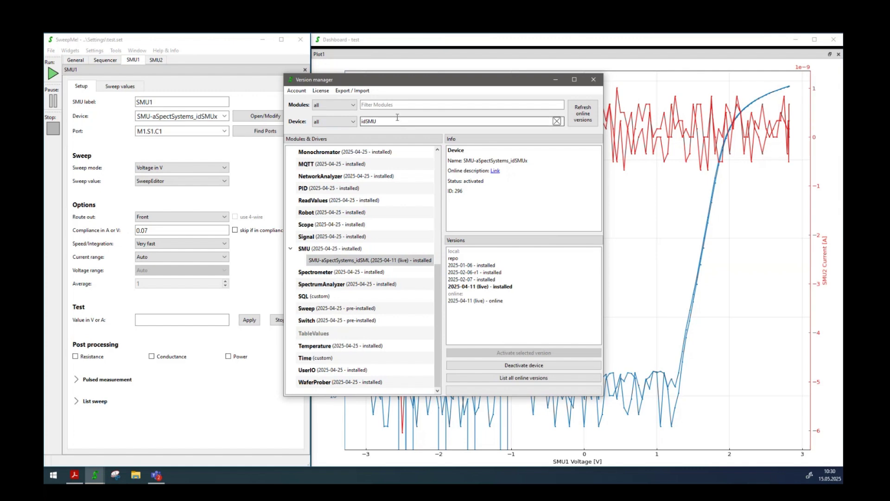
pyautogui.click(304, 249)
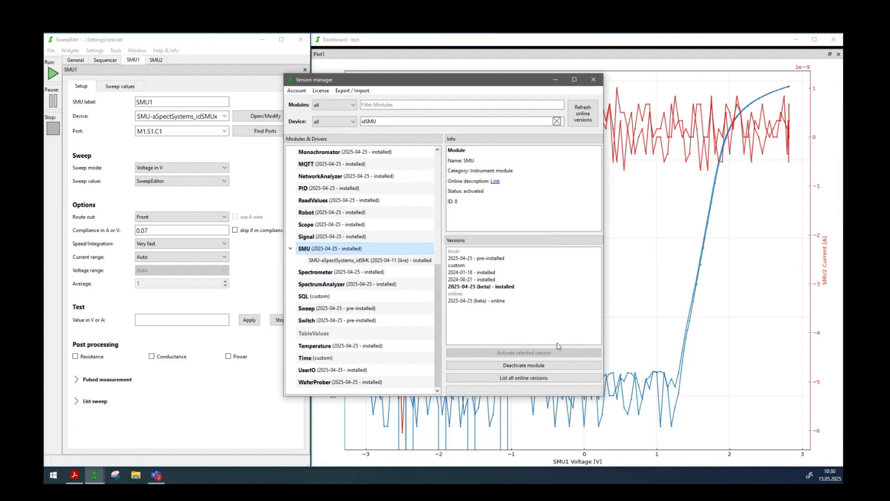
pyautogui.moveTo(475, 288)
pyautogui.click(594, 80)
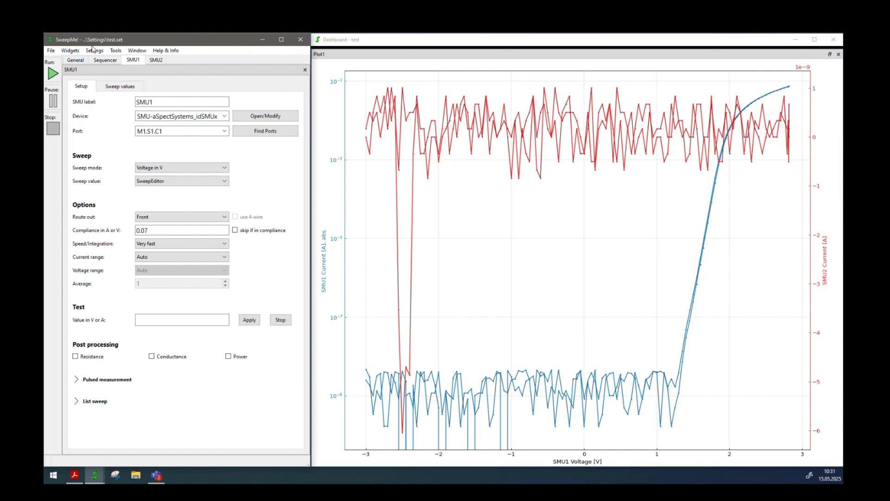
# Create a new Monitor widget and dock it beside Plot1 in the dashboard.
pyautogui.click(70, 50)
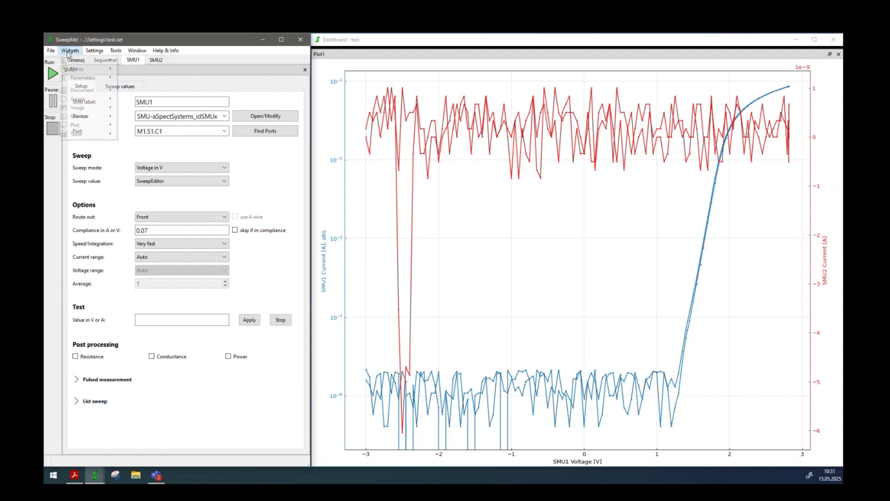
pyautogui.moveTo(90, 117)
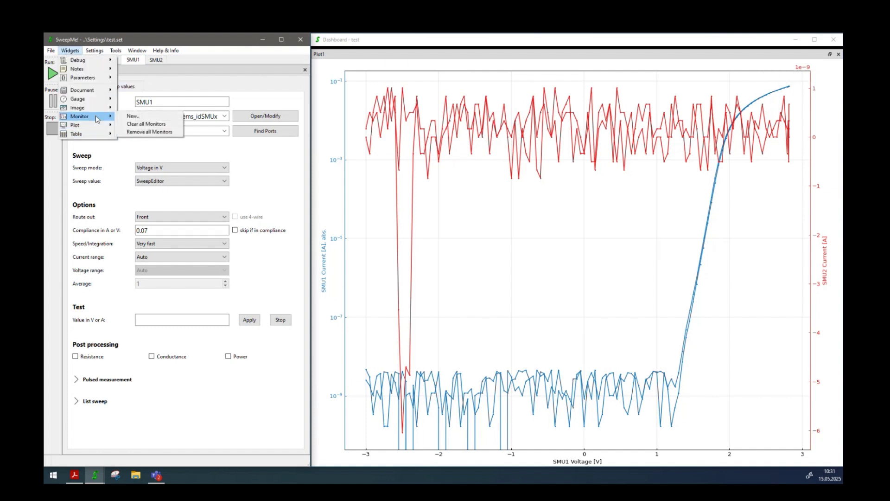
pyautogui.click(142, 118)
pyautogui.moveTo(596, 253); pyautogui.dragTo(335, 224)
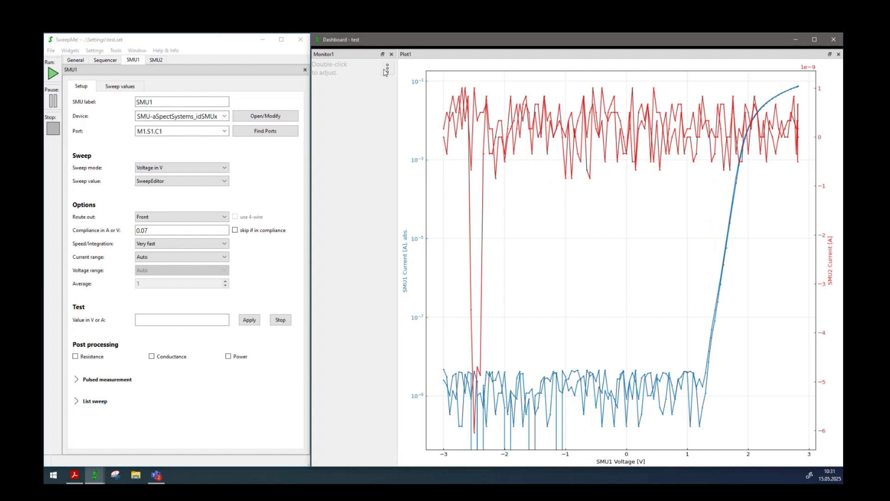
# Set the Monitor1 widget to display Time elapsed [s] and Time stamp.
pyautogui.doubleClick(363, 90)
pyautogui.click(488, 172)
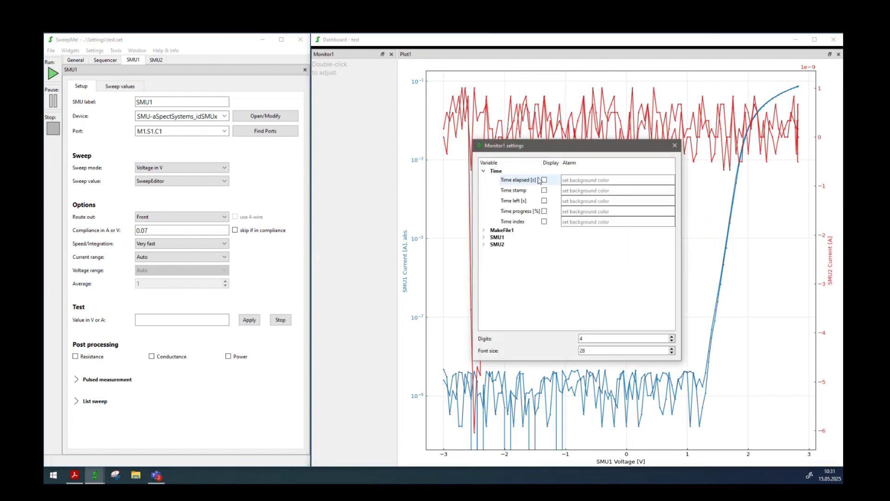
pyautogui.click(544, 180)
pyautogui.click(545, 190)
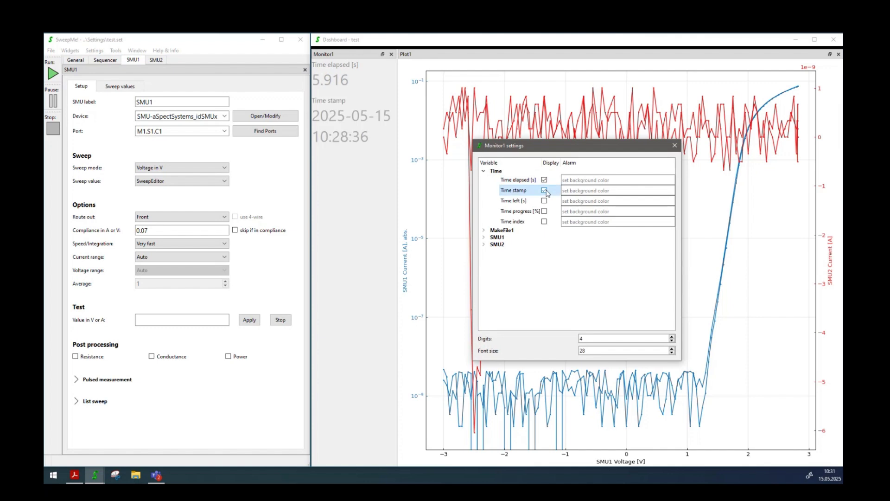
# Add SMU1 Voltage [V] and SMU1 Current [A] to the Monitor1 display, close its settings and run the measurement.
pyautogui.click(495, 238)
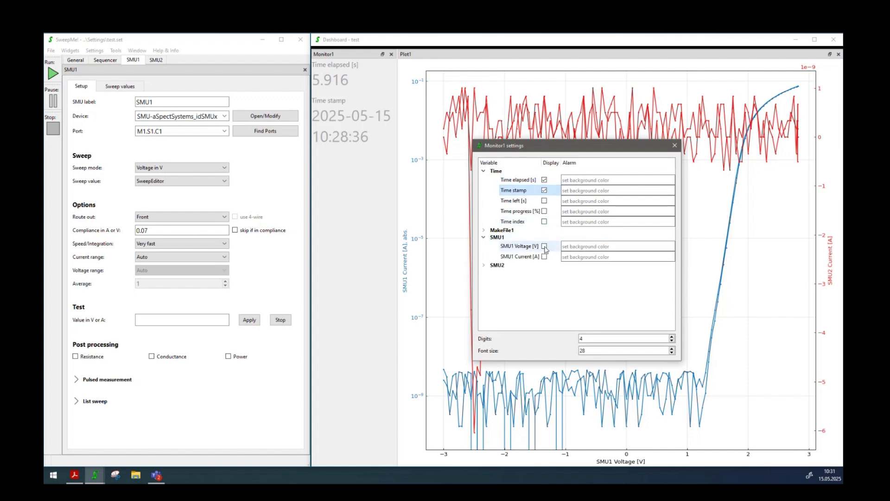
pyautogui.click(545, 247)
pyautogui.click(544, 256)
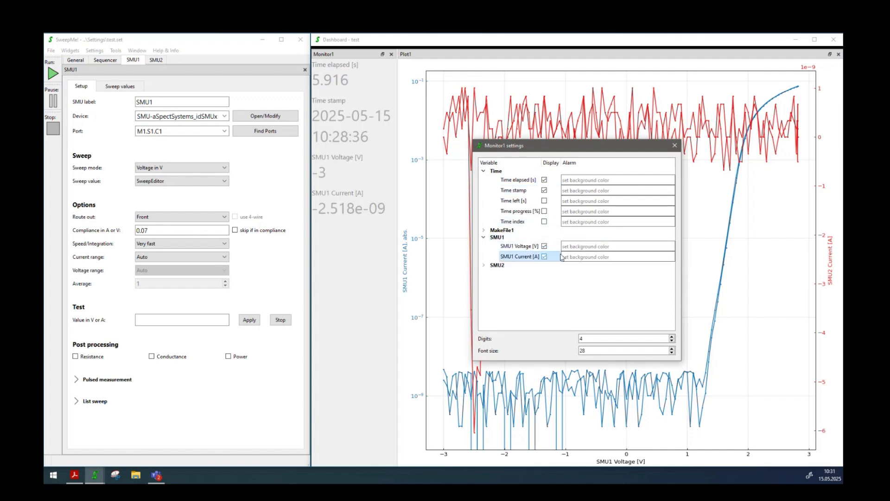
pyautogui.click(674, 146)
pyautogui.click(52, 73)
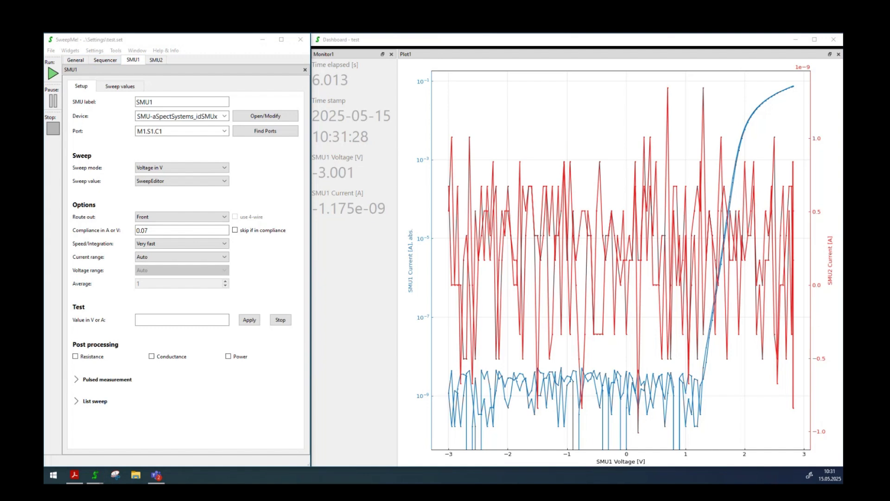
# Save the current setting, and view the Save Setting as dialog without saving a copy.
pyautogui.click(88, 51)
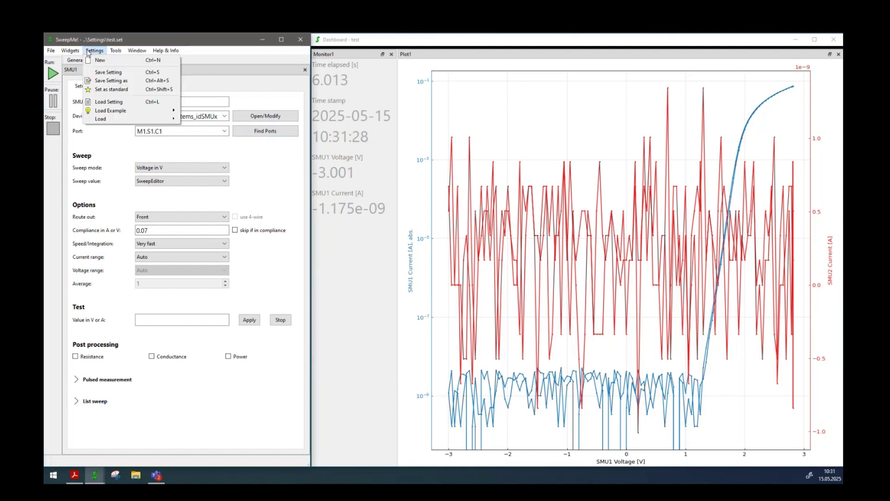
pyautogui.click(111, 73)
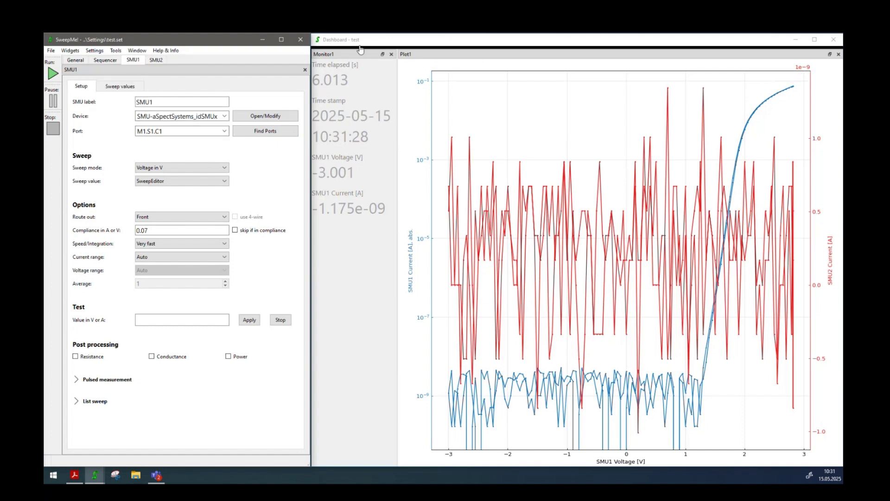
pyautogui.click(95, 50)
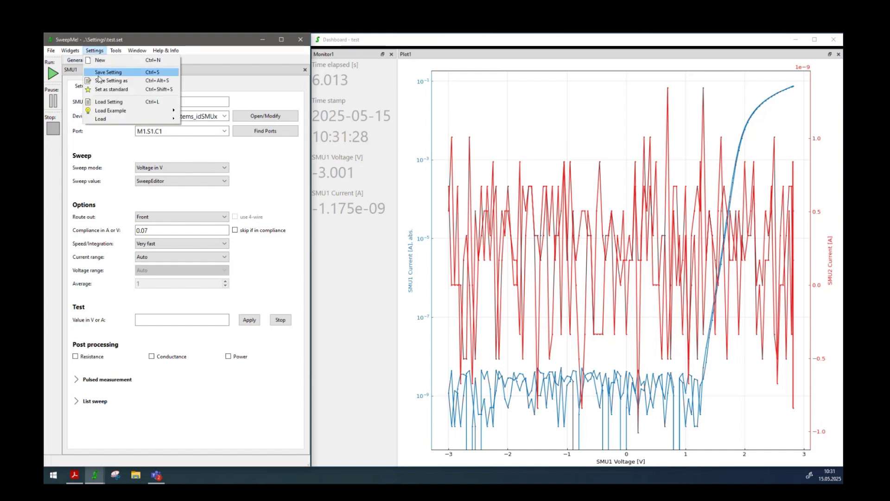
pyautogui.click(99, 73)
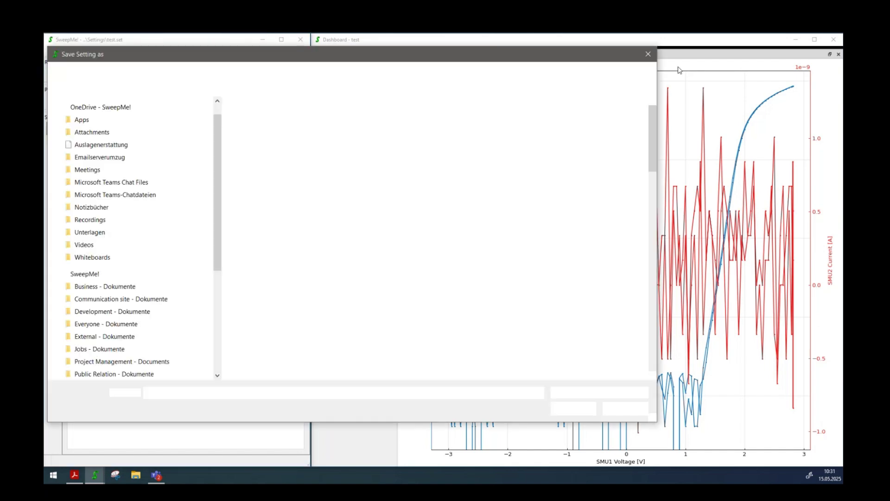
pyautogui.click(648, 54)
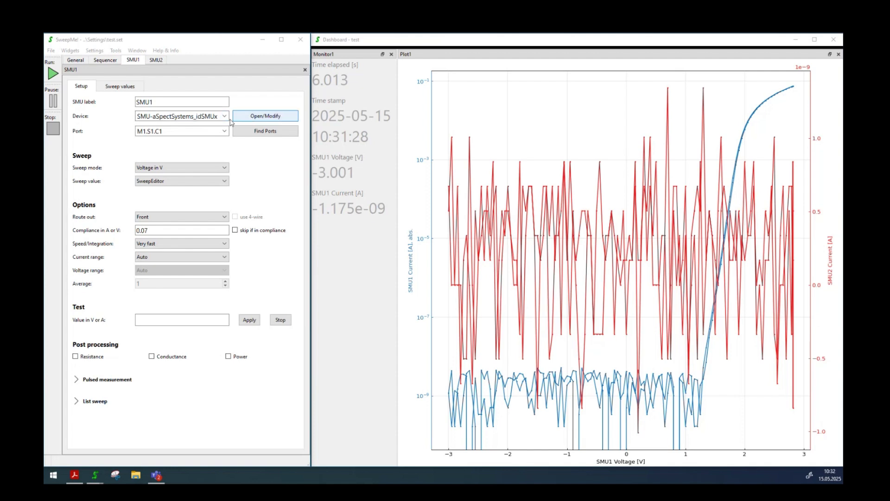
# Open the source code of SMU1's idSMUx driver and examine its header, initialization and GUI parameter functions.
pyautogui.click(252, 118)
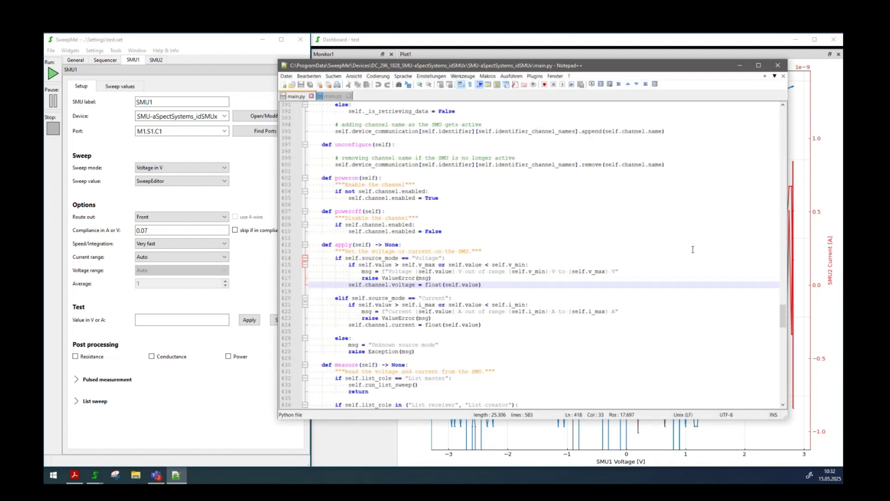
pyautogui.moveTo(780, 324); pyautogui.dragTo(779, 331)
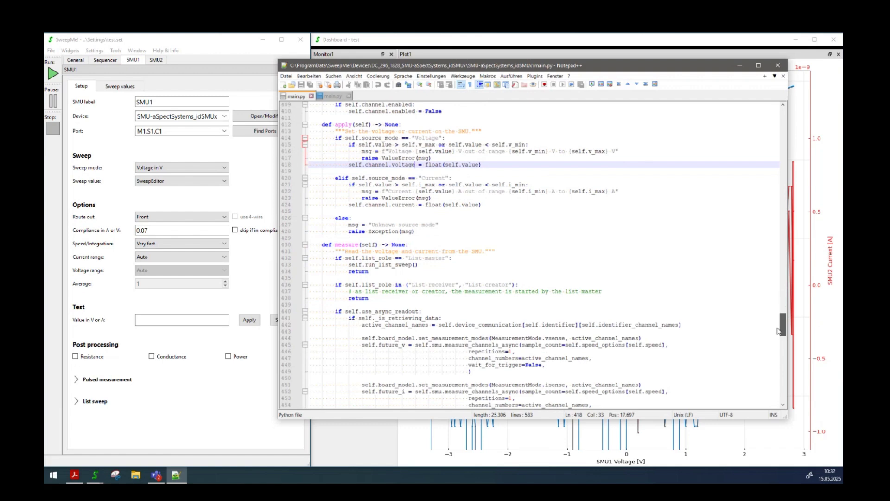
pyautogui.moveTo(779, 331); pyautogui.dragTo(765, 119)
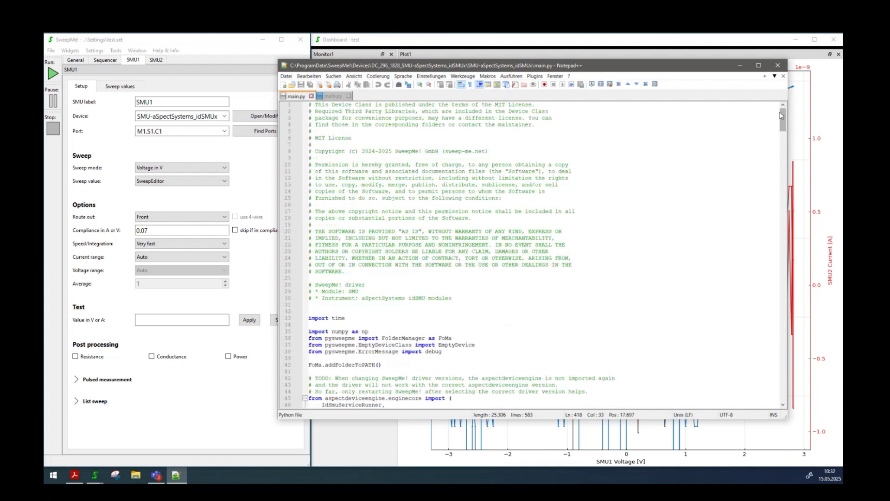
pyautogui.moveTo(781, 118); pyautogui.dragTo(783, 141)
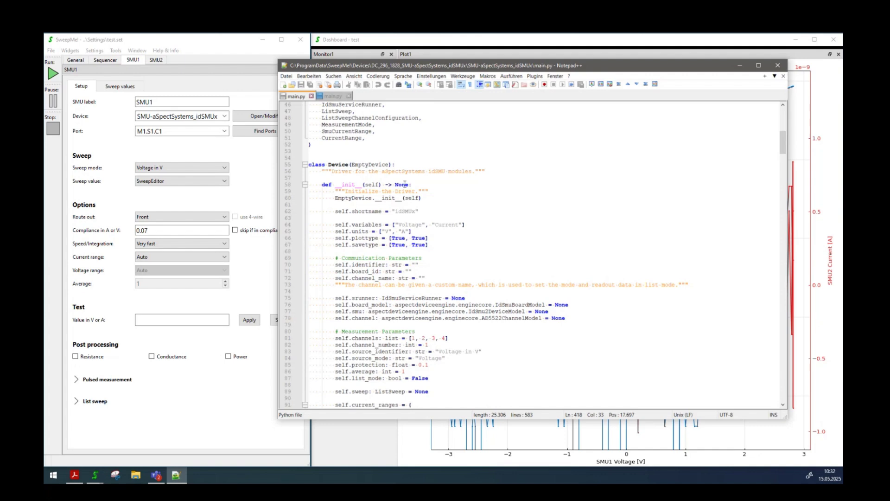
pyautogui.scroll(-2, 399, 192)
pyautogui.scroll(-1, 369, 363)
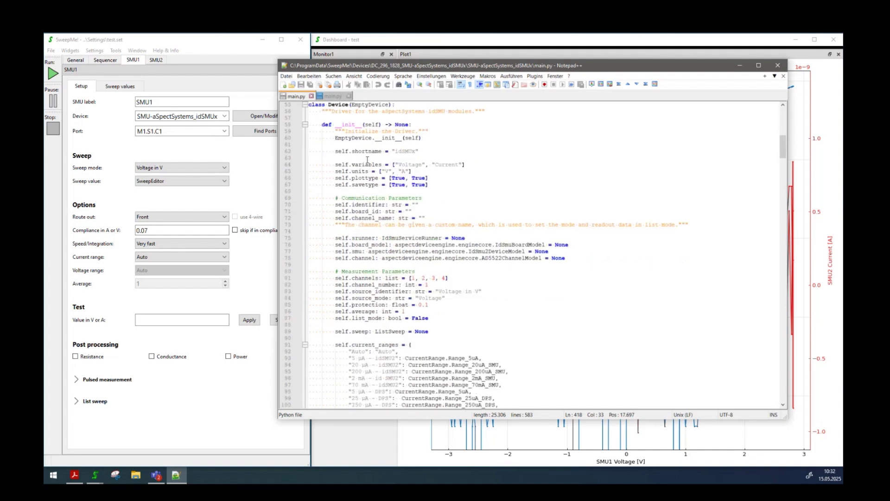
pyautogui.scroll(-20, 418, 203)
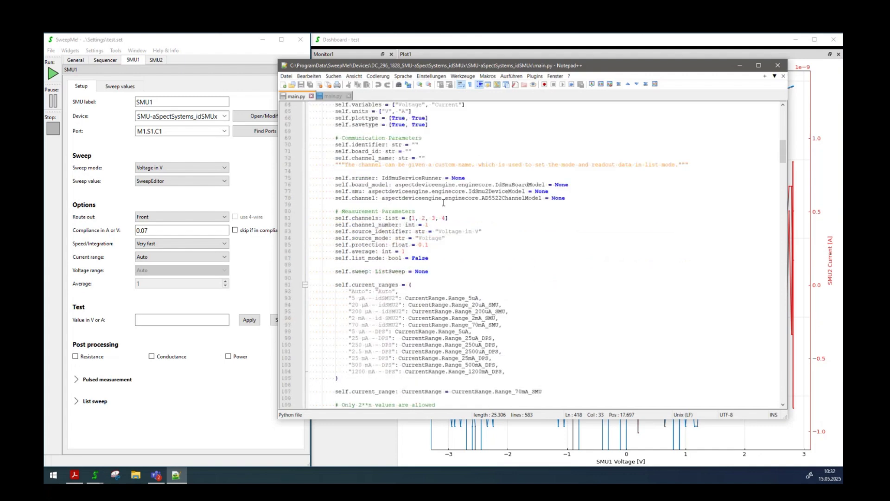
pyautogui.scroll(-20, 435, 211)
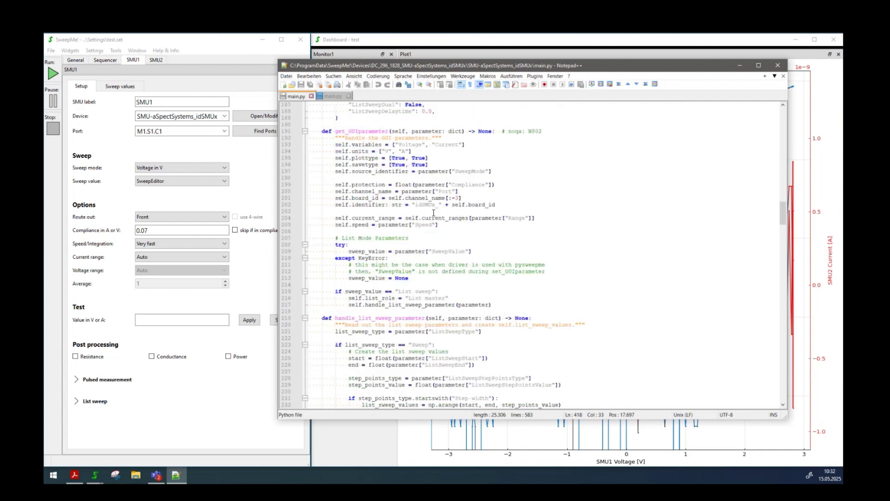
pyautogui.scroll(-5, 429, 211)
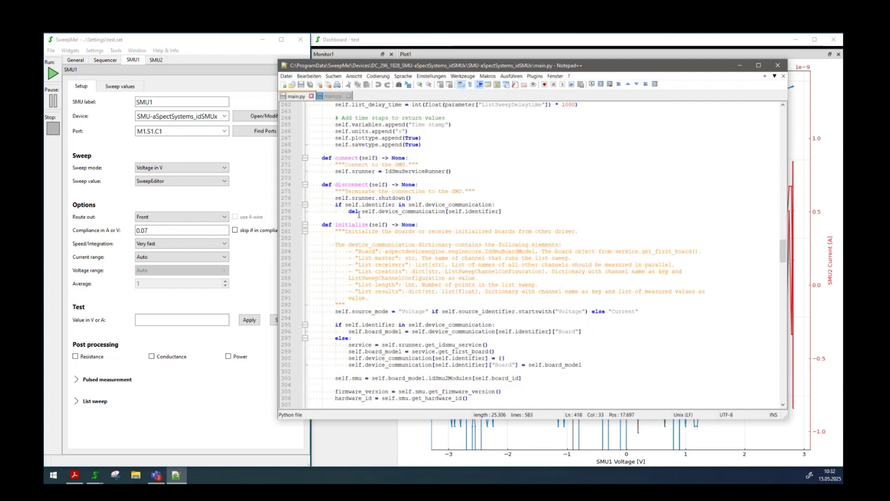
# Examine the driver's connect, initialize, poweron, apply and measure functions, and minimize the code editor.
pyautogui.scroll(-16, 347, 223)
pyautogui.scroll(-20, 354, 260)
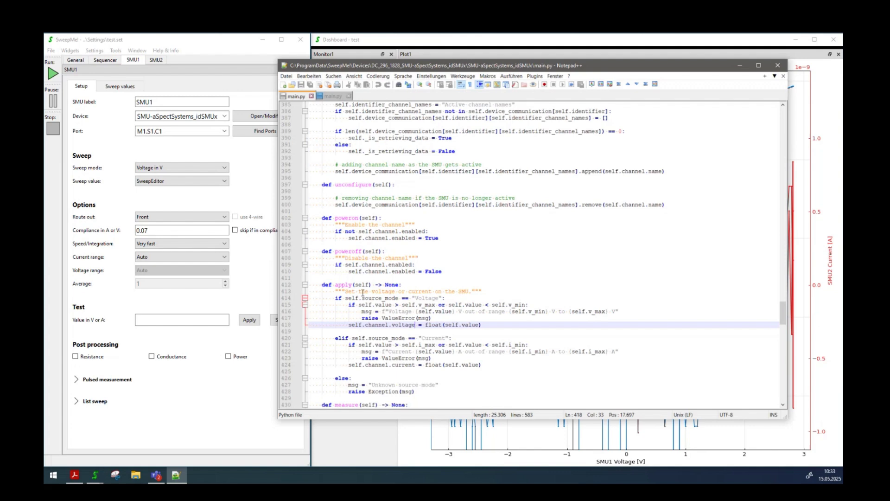
pyautogui.scroll(-2, 359, 288)
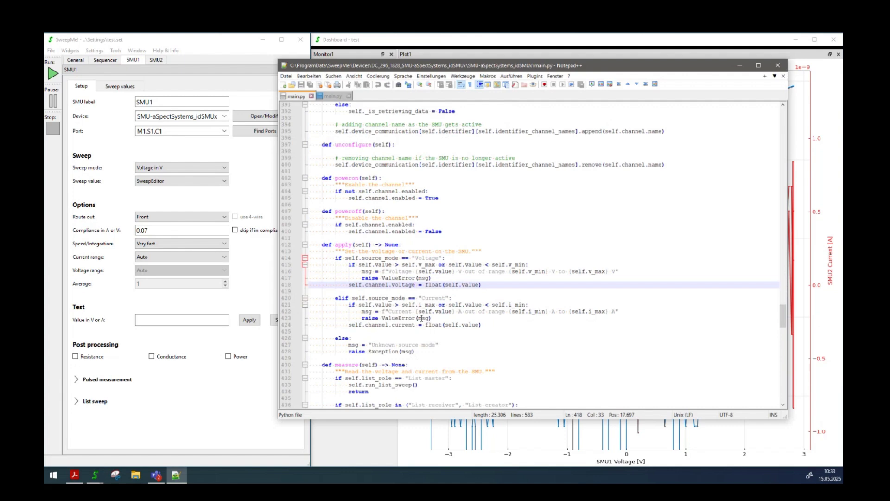
pyautogui.scroll(-4, 427, 319)
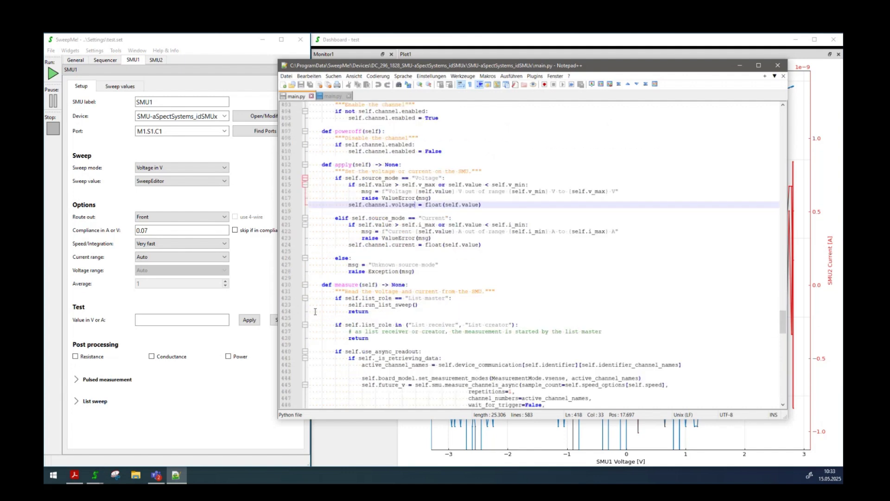
pyautogui.scroll(-1, 440, 325)
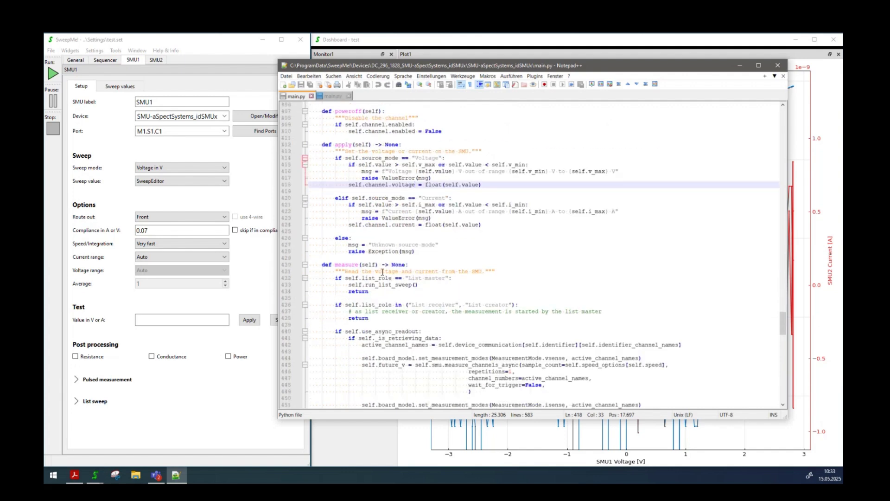
pyautogui.scroll(-3, 440, 325)
pyautogui.scroll(-2, 456, 339)
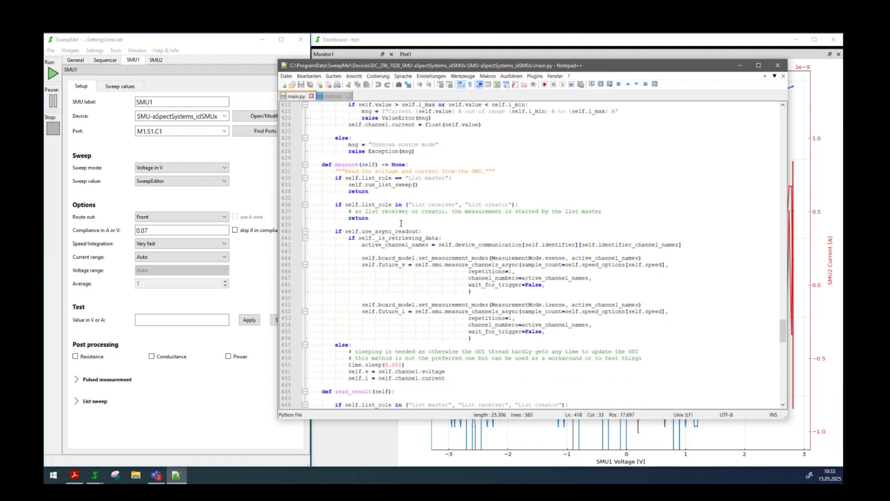
pyautogui.scroll(9, 401, 223)
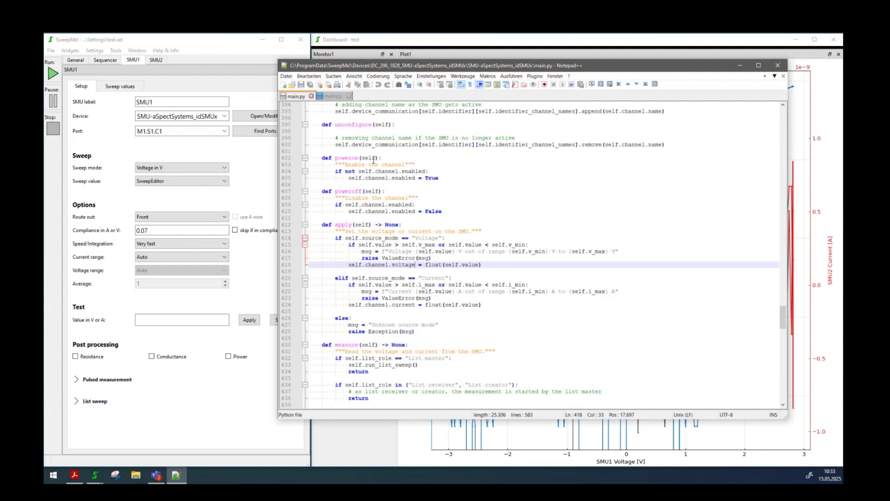
pyautogui.click(739, 66)
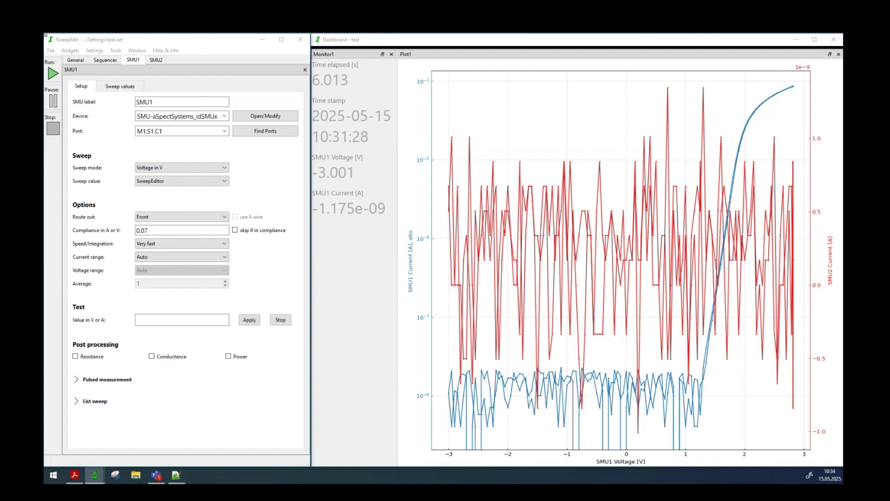
# Add a Switch module at the end of the measurement tree and set its device to Switch-Arduino_StepperMotor.
pyautogui.click(105, 60)
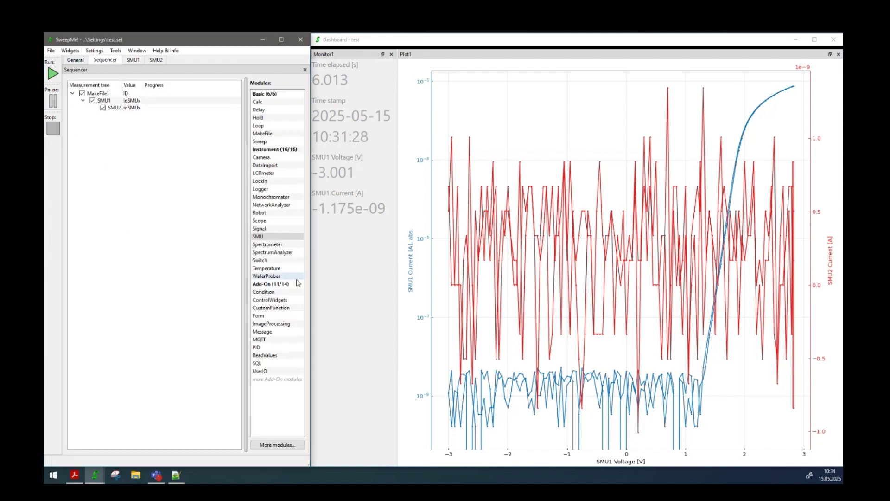
pyautogui.moveTo(260, 260); pyautogui.dragTo(93, 142)
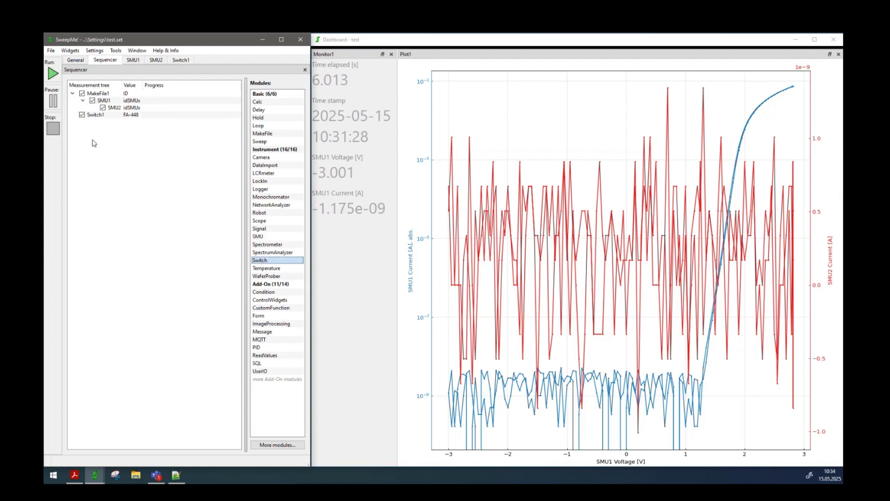
pyautogui.click(92, 120)
pyautogui.click(243, 118)
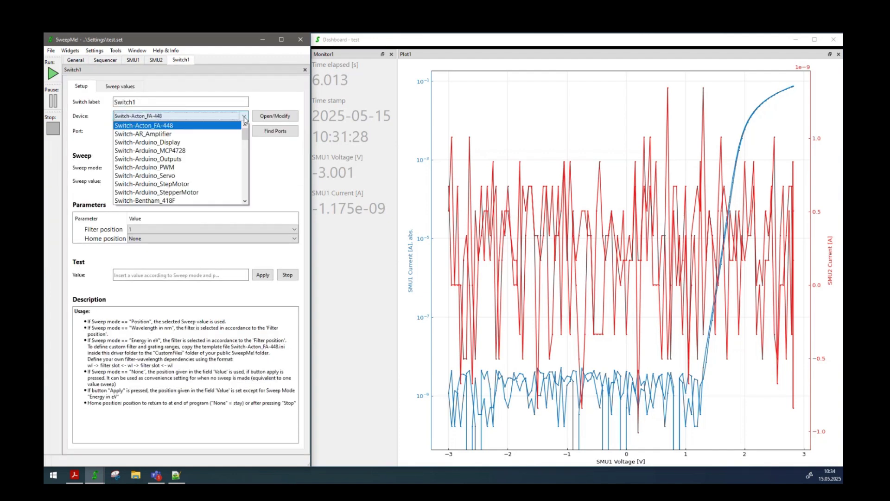
pyautogui.click(181, 193)
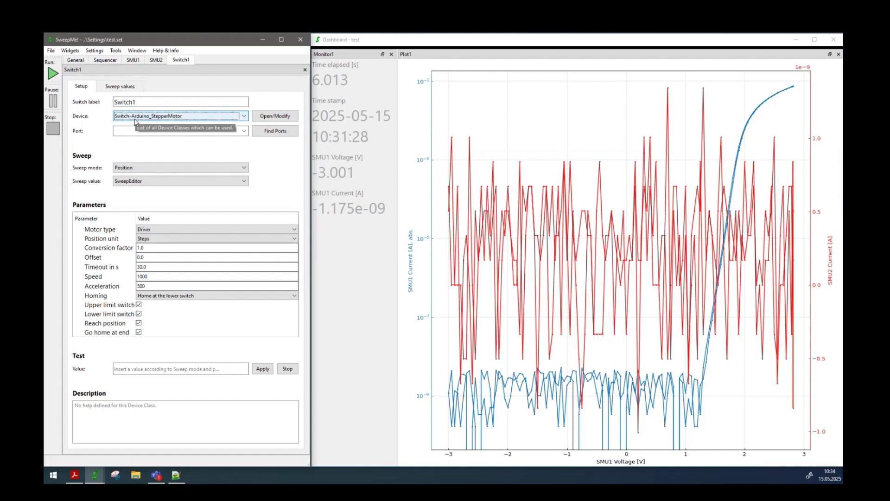
# Open the Arduino_StepperMotor driver code and examine the port commands written in get_motor_type and get_target_position.
pyautogui.click(268, 117)
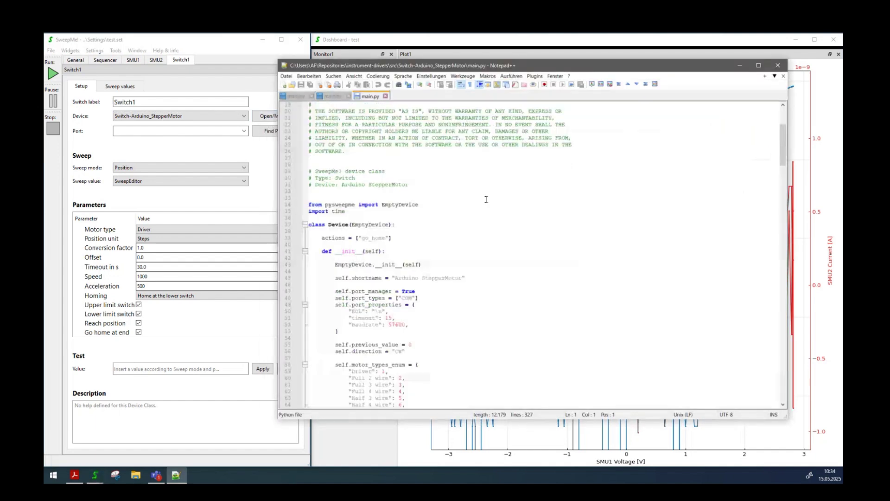
pyautogui.scroll(-20, 487, 199)
pyautogui.scroll(-4, 455, 218)
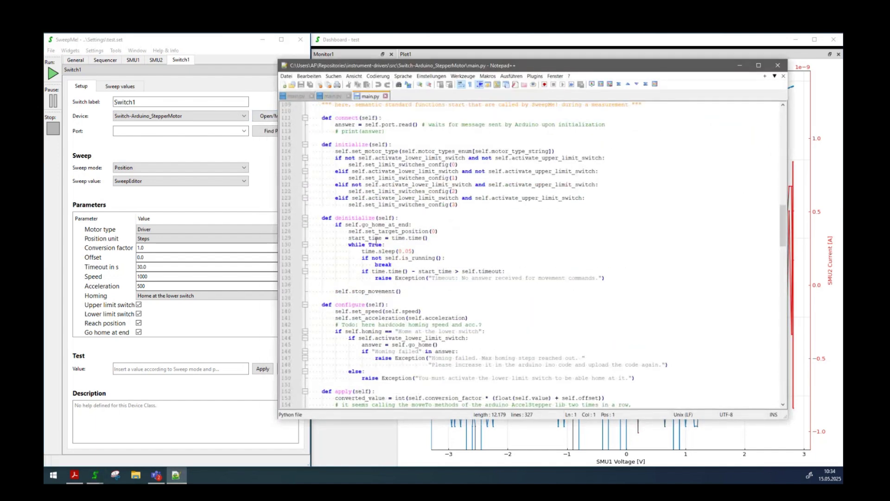
pyautogui.scroll(-20, 376, 239)
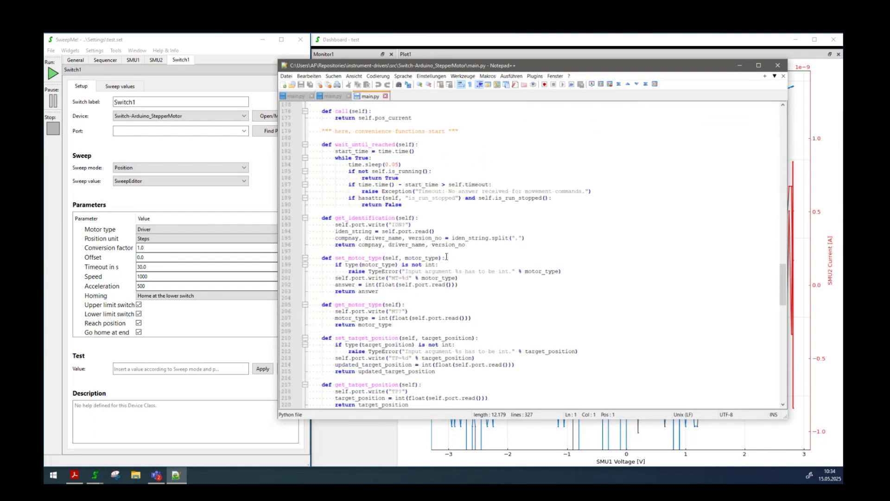
pyautogui.scroll(-2, 446, 257)
pyautogui.scroll(-1, 384, 202)
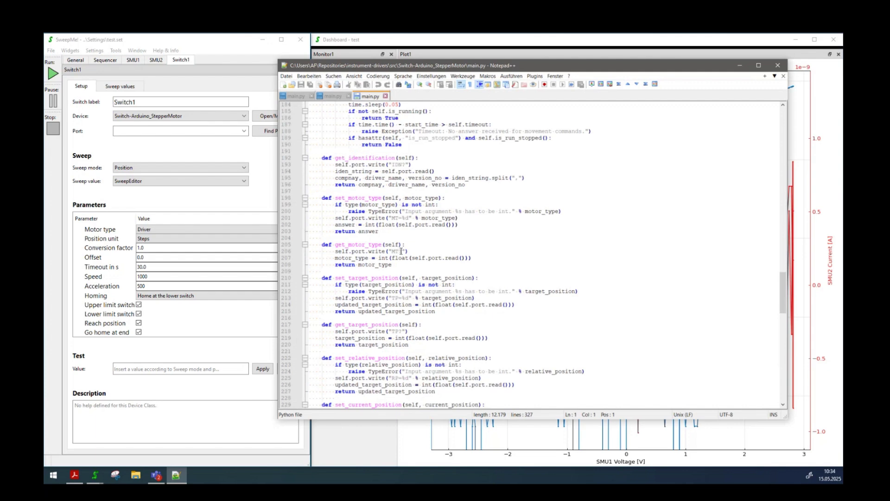
pyautogui.moveTo(401, 251); pyautogui.dragTo(388, 251)
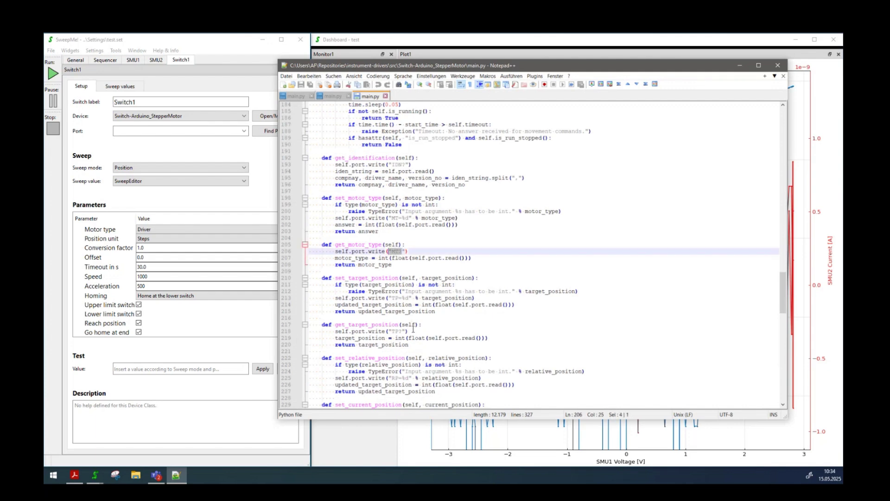
pyautogui.moveTo(403, 331); pyautogui.dragTo(394, 332)
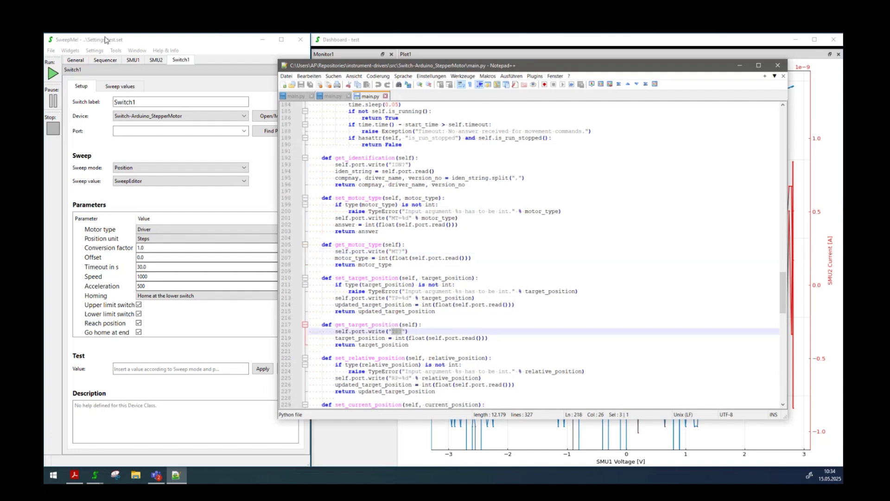
# Open the version manager and search the devices for MotorSte, checking the Switch module.
pyautogui.click(115, 51)
pyautogui.click(134, 60)
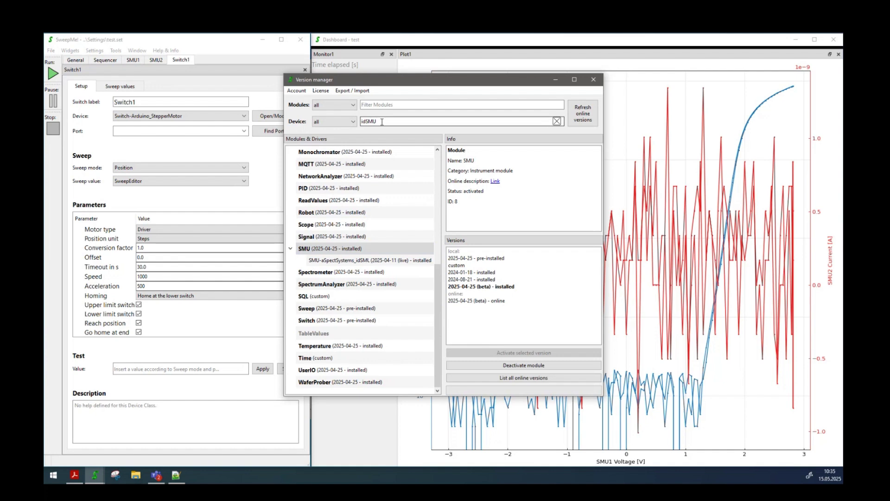
pyautogui.doubleClick(380, 121)
pyautogui.press('BackSpace')
pyautogui.write('MotorSte')
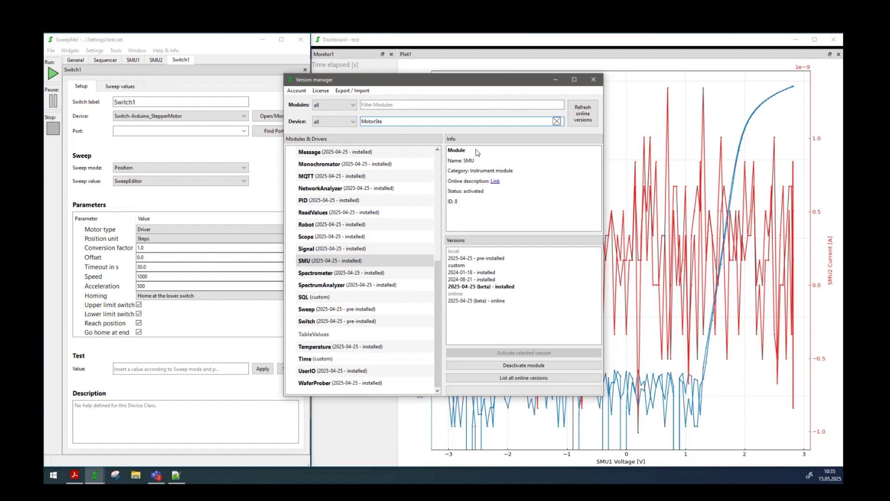
pyautogui.click(333, 321)
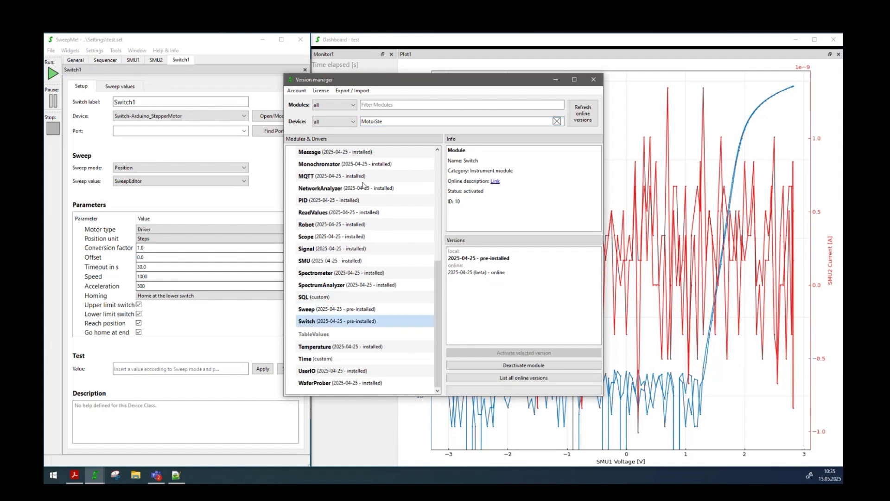
# Replace the device filter with StepperM and select the Switch-Arduino_StepperMotor driver.
pyautogui.click(402, 122)
pyautogui.press('BackSpace')
pyautogui.press('BackSpace')
pyautogui.press('BackSpace')
pyautogui.press('BackSpace')
pyautogui.press('BackSpace')
pyautogui.press('BackSpace')
pyautogui.press('BackSpace')
pyautogui.press('BackSpace')
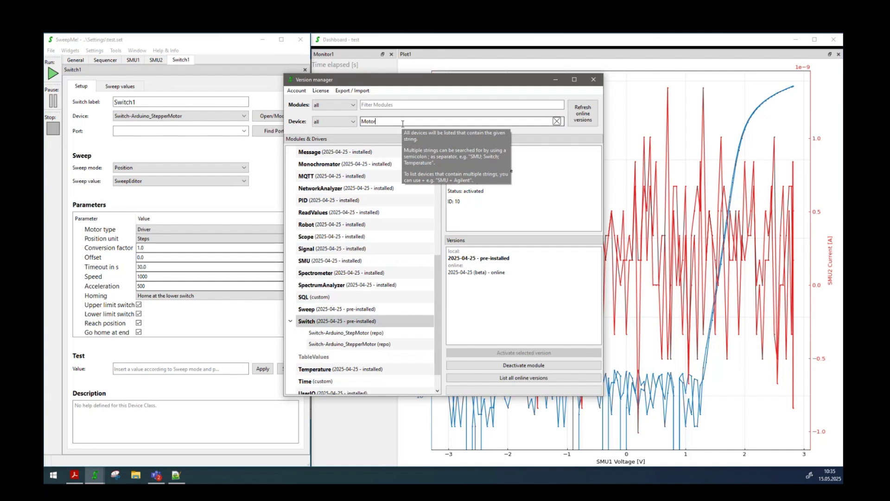
pyautogui.write('StepperM')
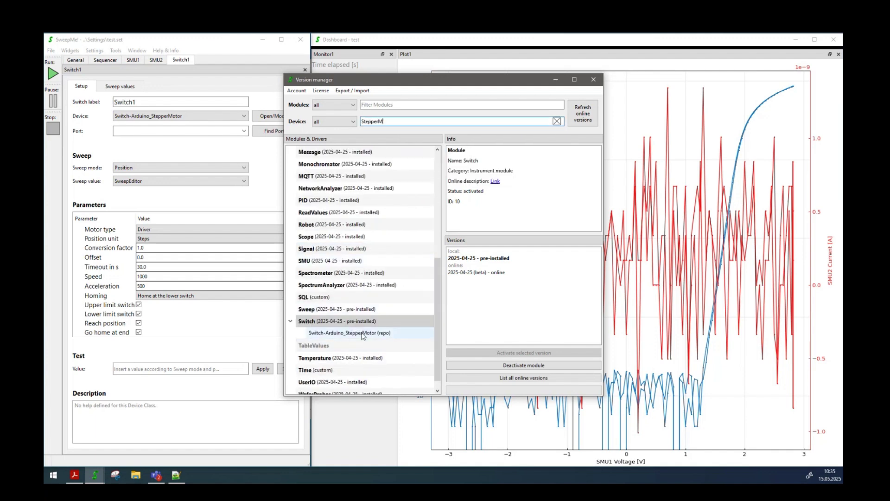
pyautogui.click(384, 333)
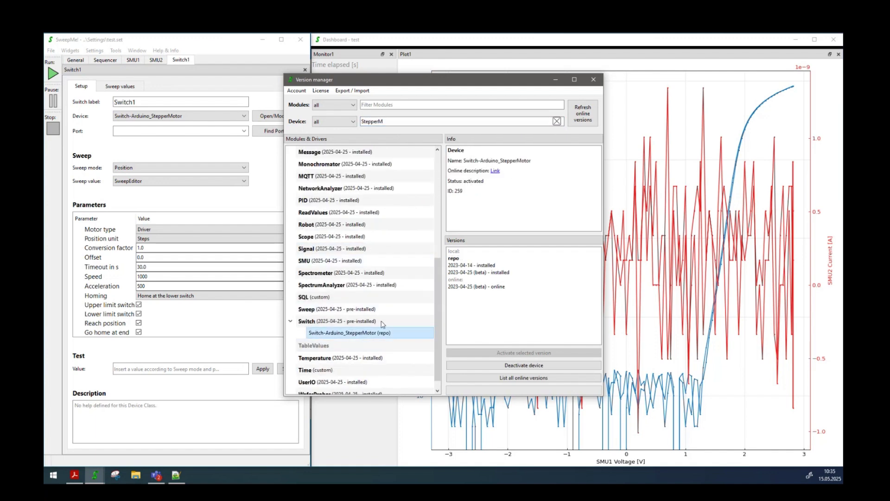
# Activate the driver's 2023-04-25 (beta) version and locate the Switch-Arduino_StepperMotor Arduino file in its version folder.
pyautogui.click(466, 273)
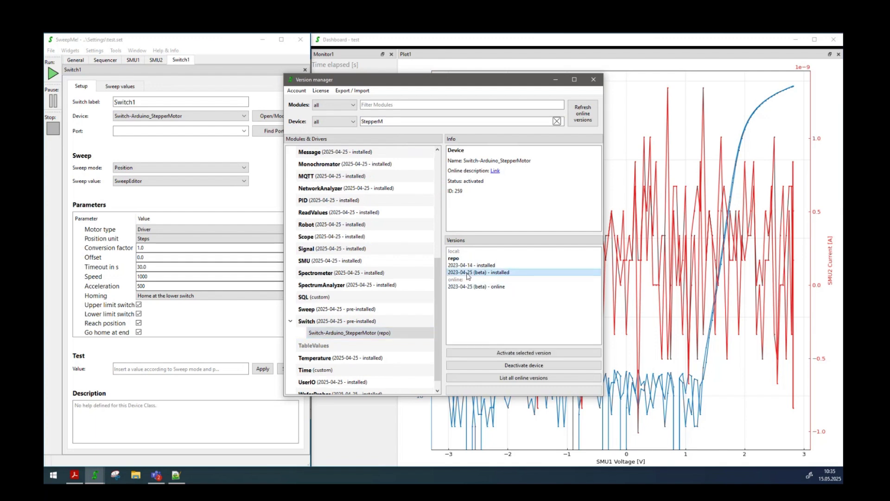
pyautogui.doubleClick(468, 275)
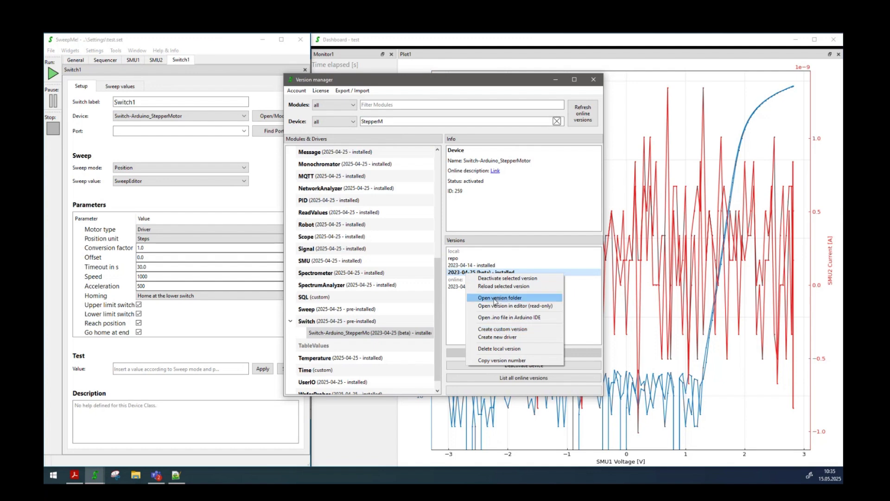
pyautogui.click(495, 299)
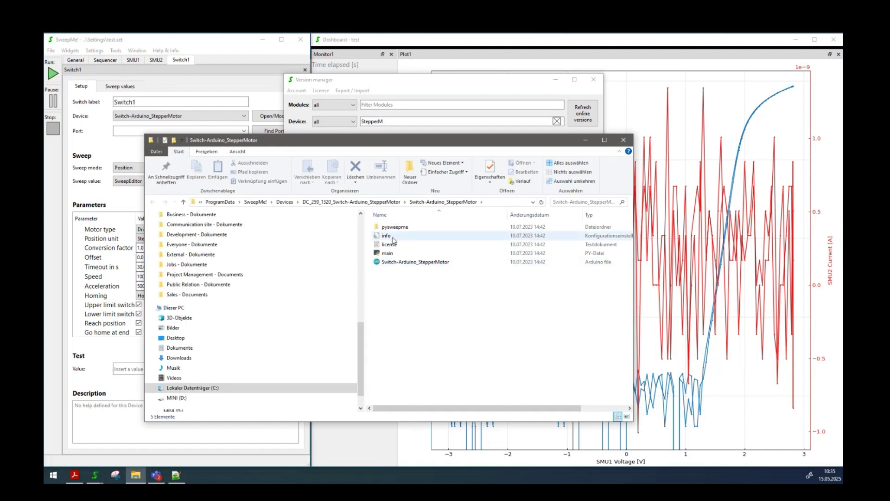
pyautogui.click(406, 265)
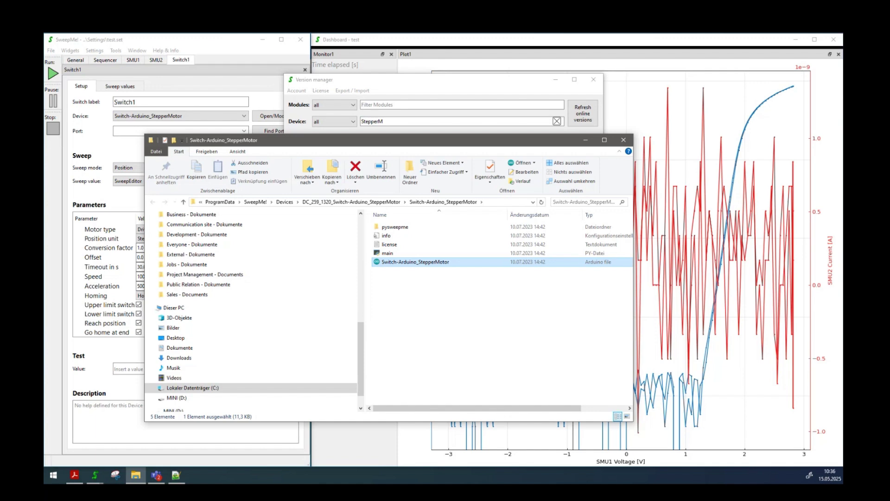
pyautogui.click(541, 96)
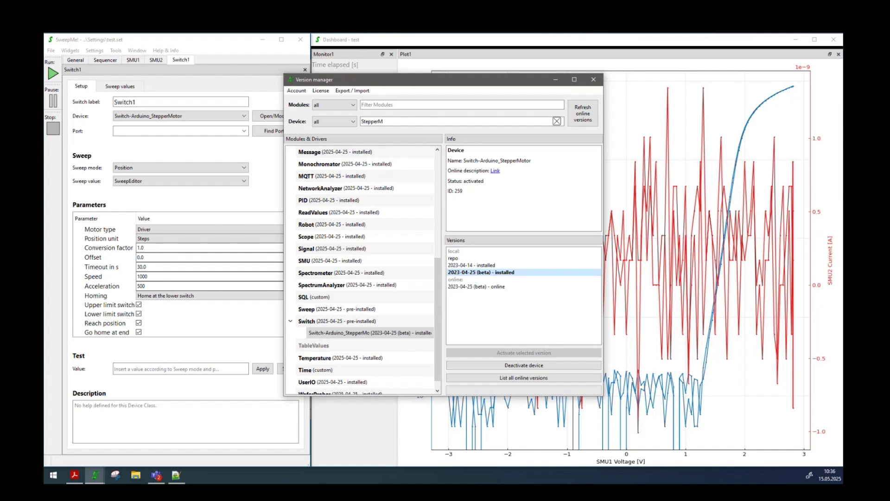
pyautogui.click(593, 82)
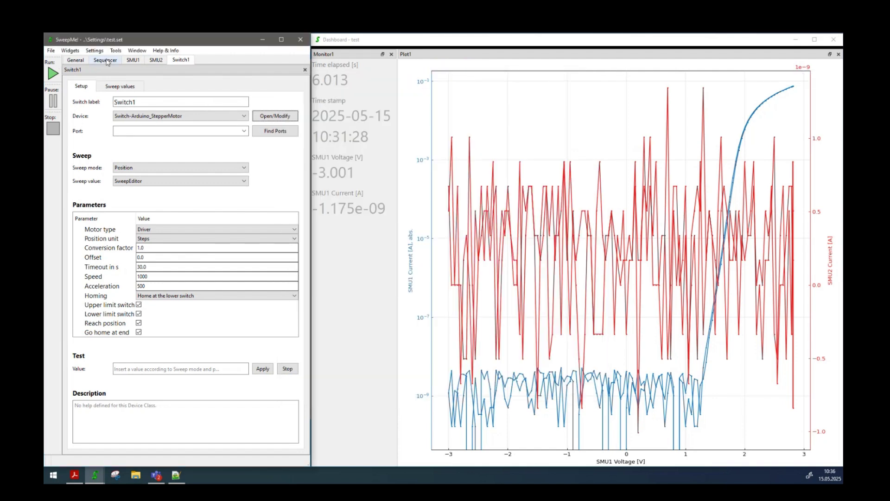
# Delete the Switch1 module from the measurement tree in the sequencer.
pyautogui.click(106, 60)
pyautogui.click(113, 151)
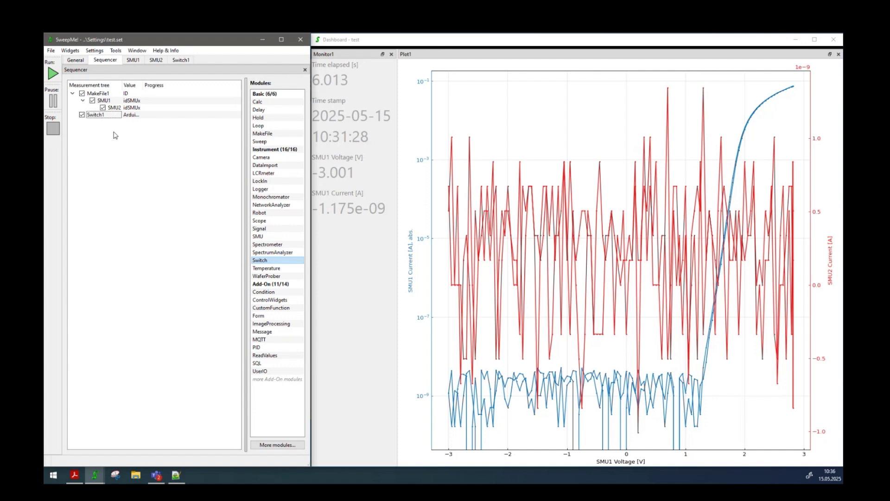
pyautogui.click(129, 119)
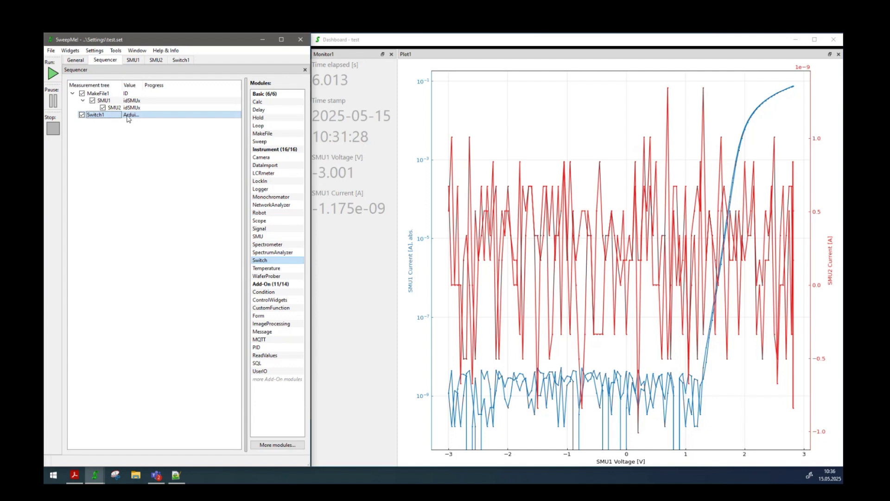
pyautogui.press('Delete')
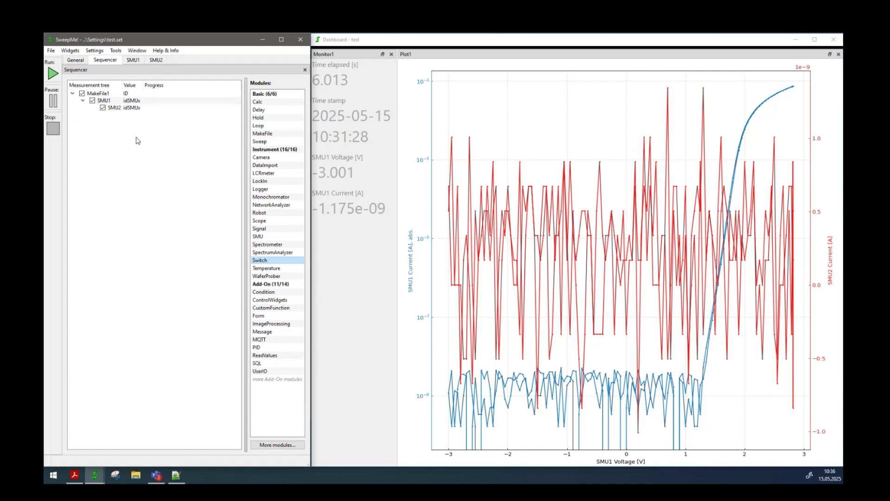
# Insert a Loop module between MakeFile1 and SMU1 and set its repetitions to nonstop.
pyautogui.click(262, 129)
pyautogui.moveTo(262, 132); pyautogui.dragTo(105, 115)
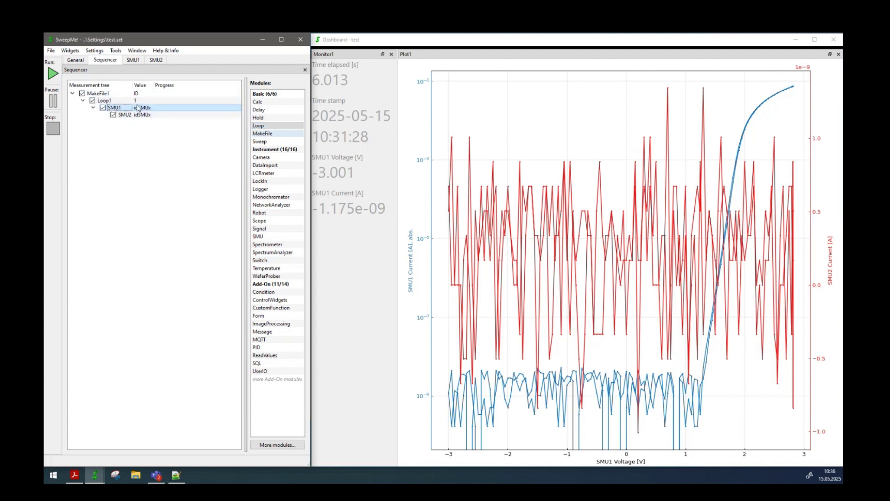
pyautogui.doubleClick(104, 100)
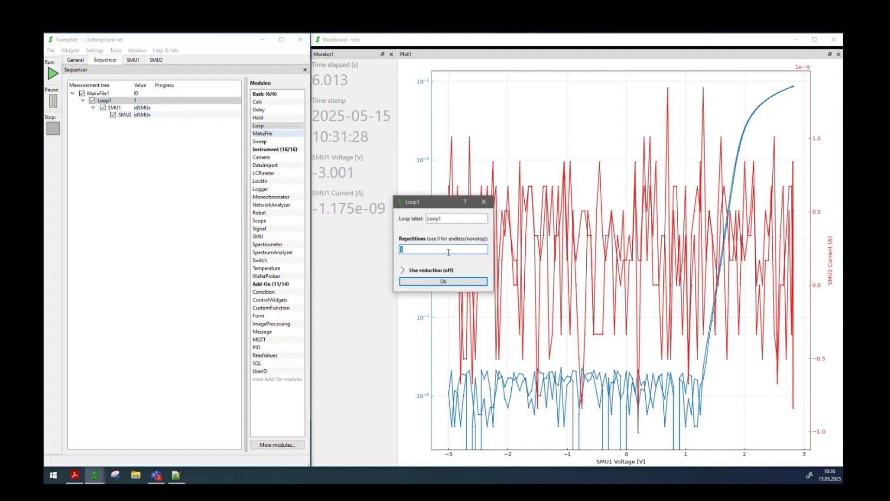
pyautogui.press('Return')
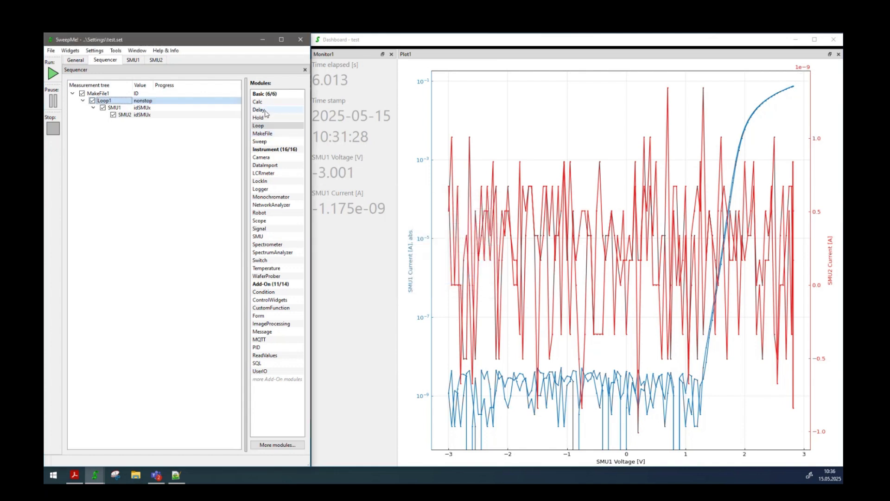
# Insert a Delay module between Loop1 and SMU1 and set it to 0.2 seconds.
pyautogui.moveTo(268, 110); pyautogui.dragTo(125, 124)
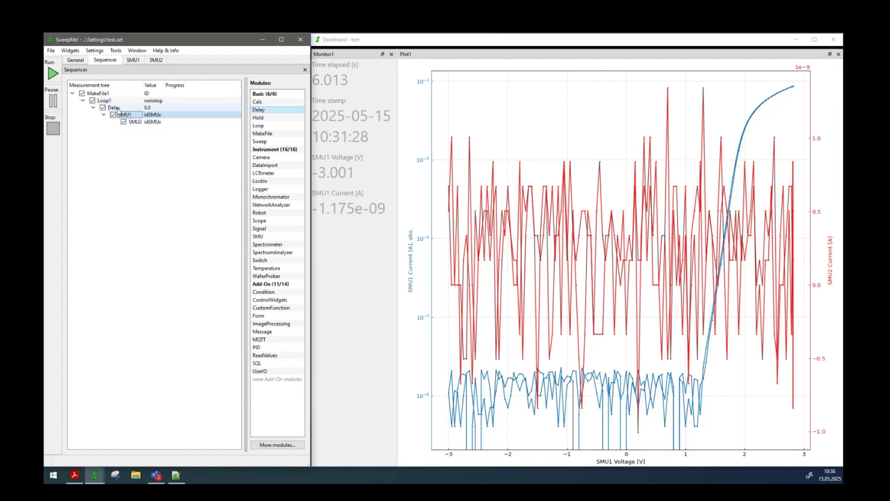
pyautogui.doubleClick(148, 107)
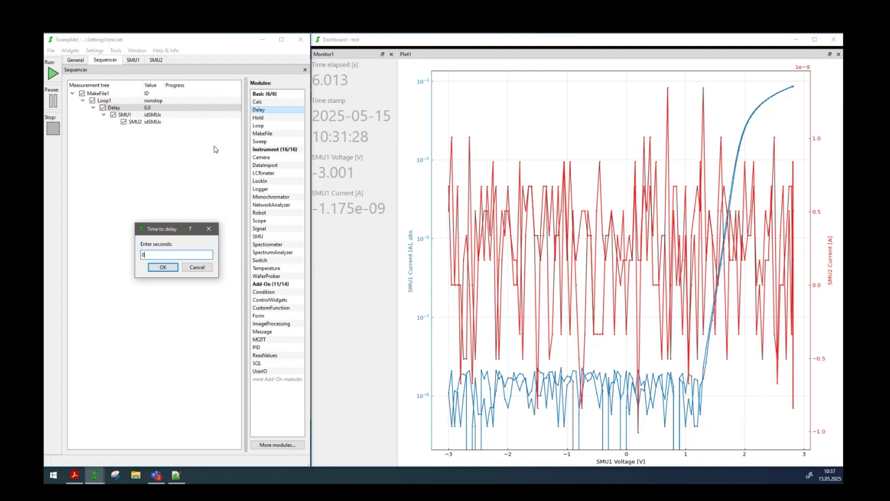
pyautogui.press('Return')
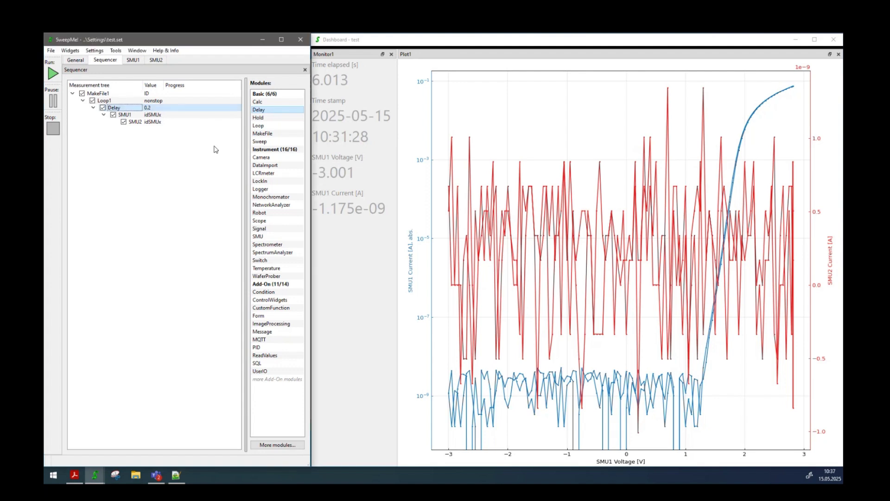
# Add a constant 0.0 sweep row with loop count 1 to SMU1 and set the loop count of the two existing rows to 0.
pyautogui.doubleClick(128, 116)
pyautogui.click(122, 88)
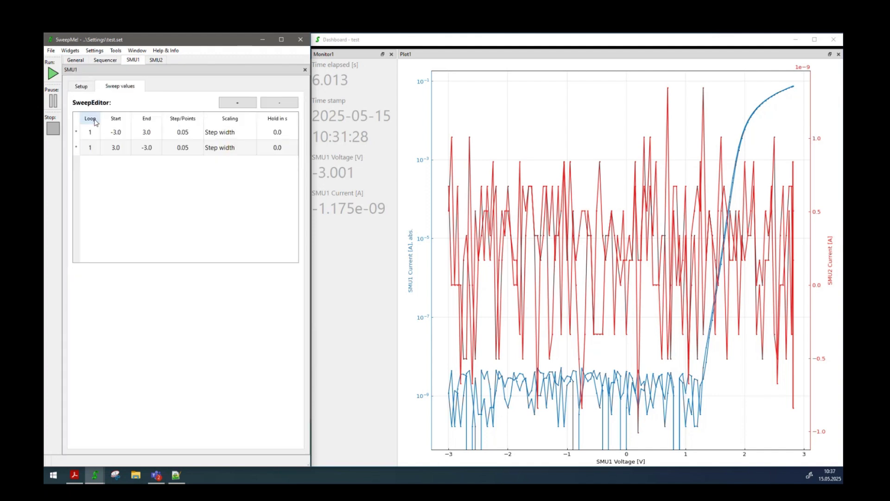
pyautogui.click(231, 104)
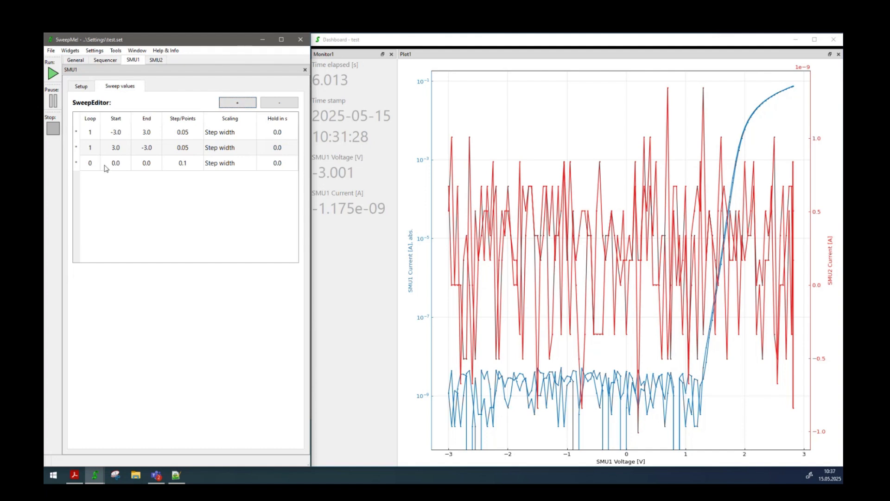
pyautogui.doubleClick(93, 161)
pyautogui.write('1')
pyautogui.press('Return')
pyautogui.doubleClick(84, 147)
pyautogui.write('0')
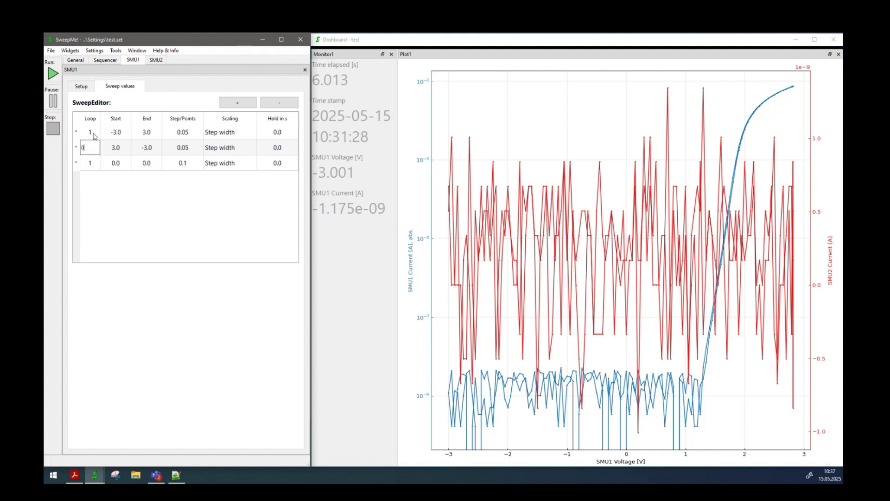
pyautogui.doubleClick(93, 135)
pyautogui.write('0')
pyautogui.press('Return')
pyautogui.click(81, 86)
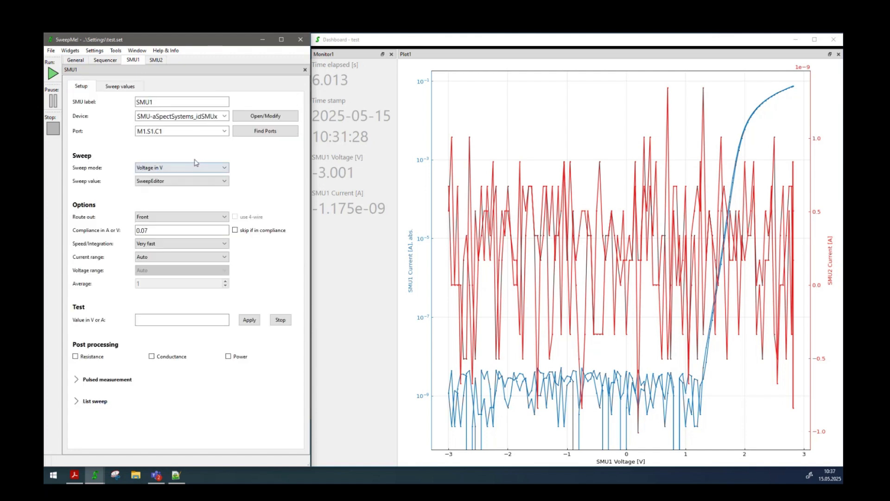
# Return to the sequencer and start the nonstop measurement.
pyautogui.click(100, 62)
pyautogui.click(124, 115)
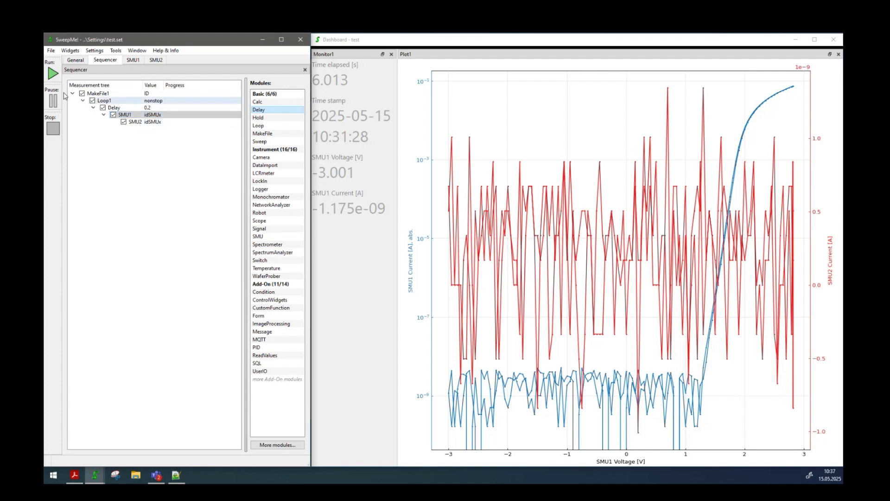
pyautogui.click(54, 74)
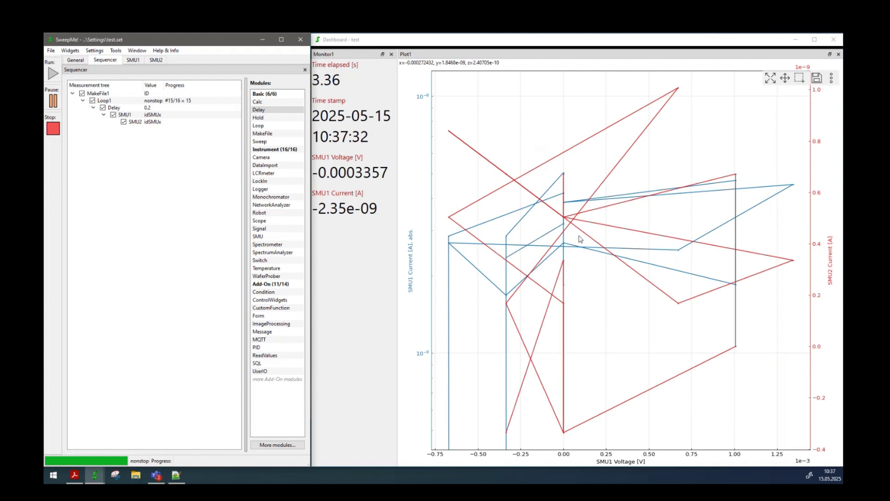
# Set the running plot's x-axis variable to elapsed time.
pyautogui.click(595, 237)
pyautogui.doubleClick(595, 237)
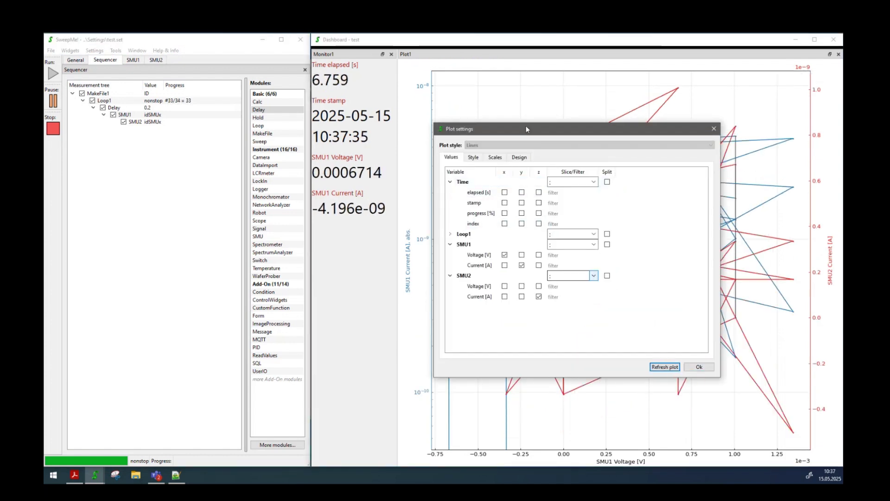
pyautogui.moveTo(526, 126); pyautogui.dragTo(247, 134)
pyautogui.click(207, 189)
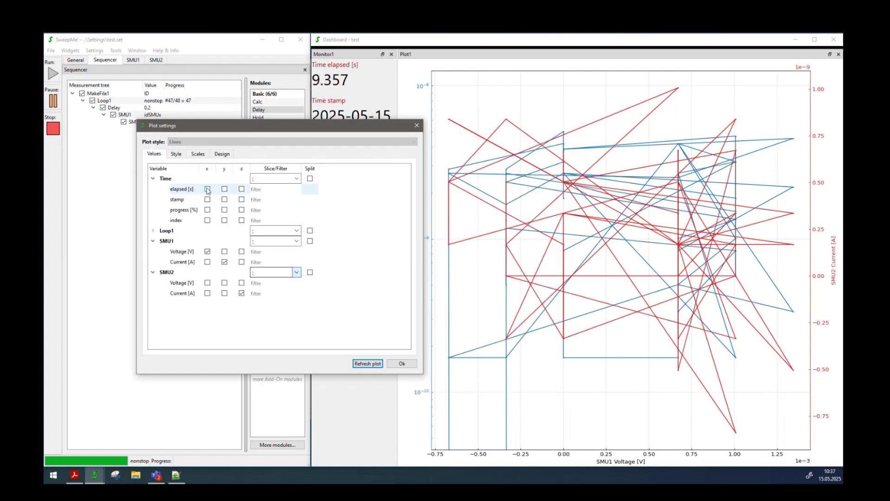
pyautogui.click(401, 363)
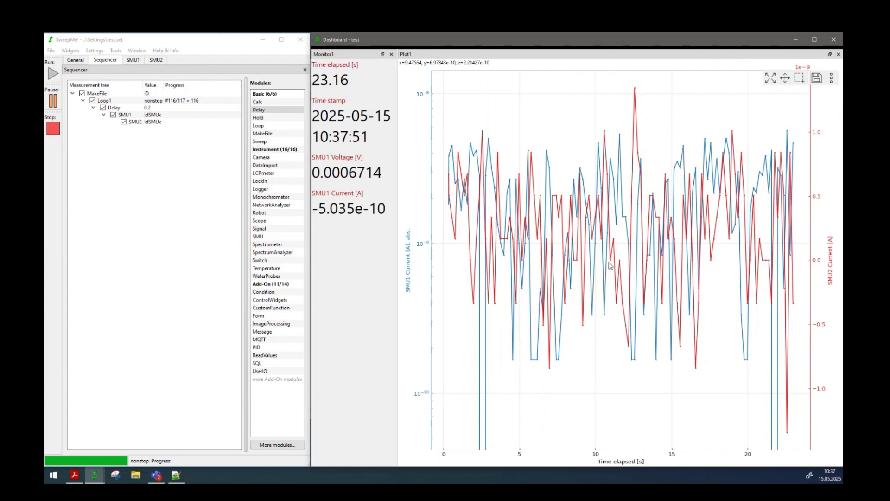
# Limit the running plot to the last ten Loop1 points with the slice "-10:", and stop the nonstop measurement.
pyautogui.doubleClick(547, 214)
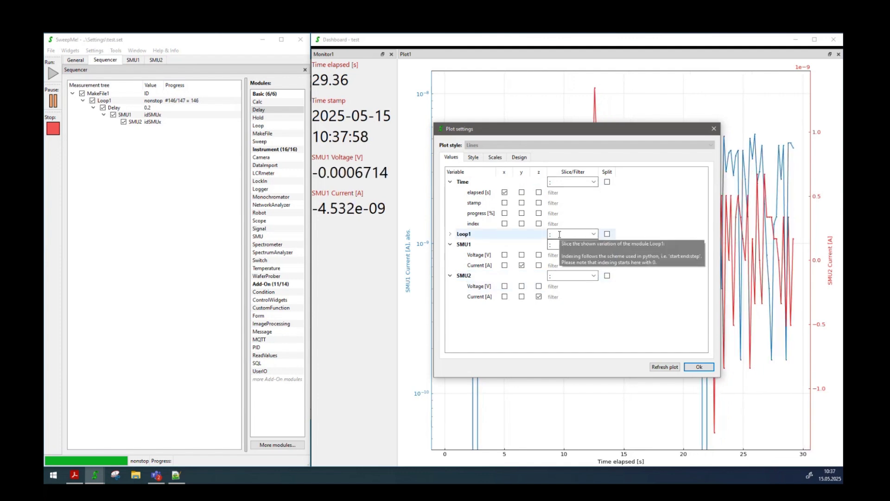
pyautogui.click(550, 233)
pyautogui.write('-')
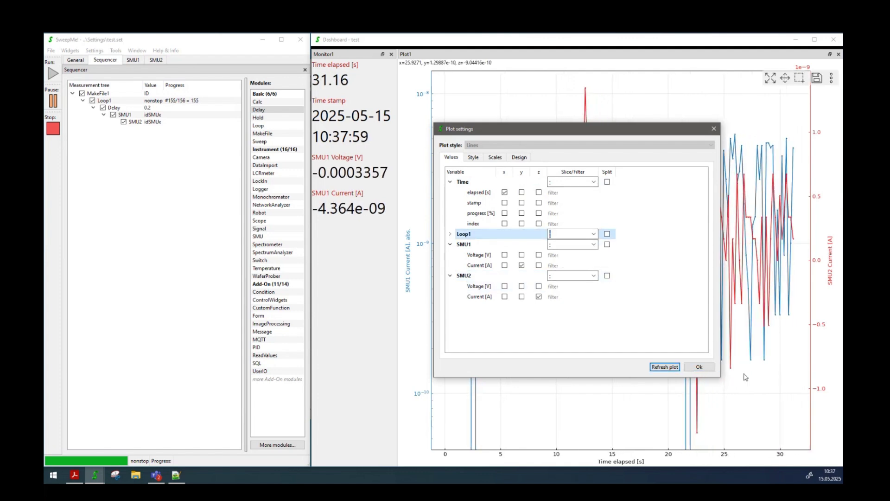
pyautogui.write('1')
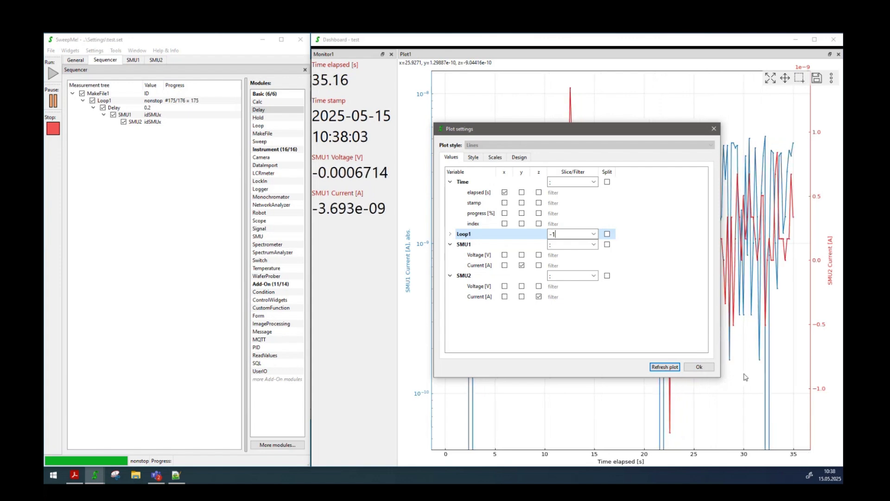
pyautogui.write('0')
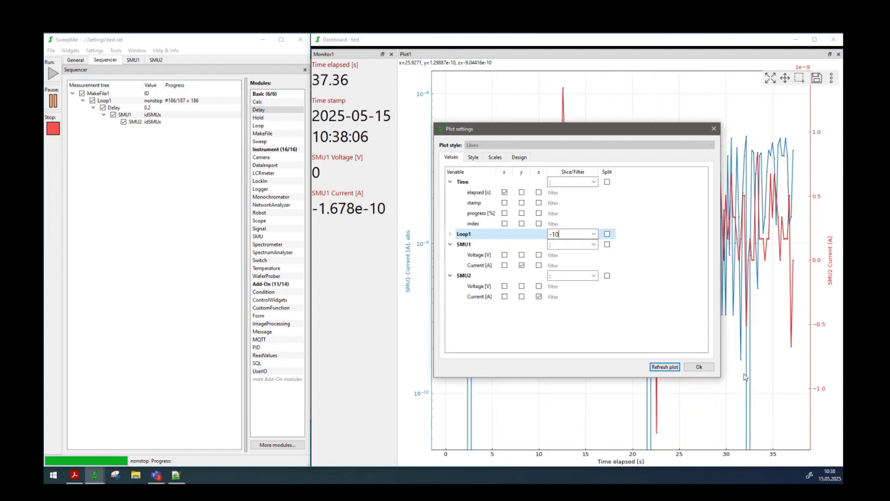
pyautogui.write(':')
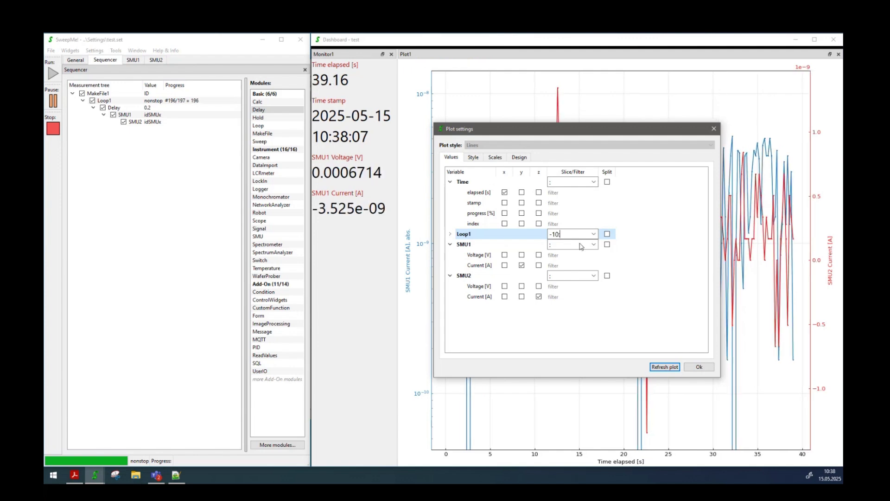
pyautogui.click(694, 367)
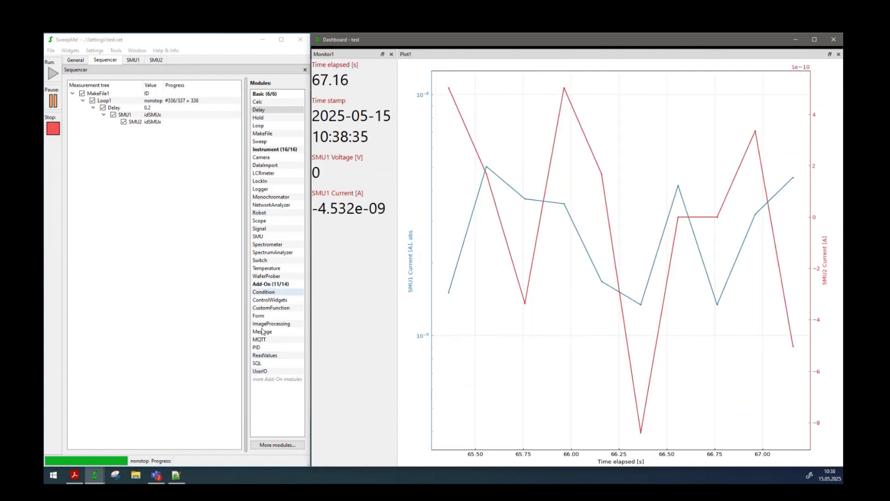
pyautogui.click(53, 128)
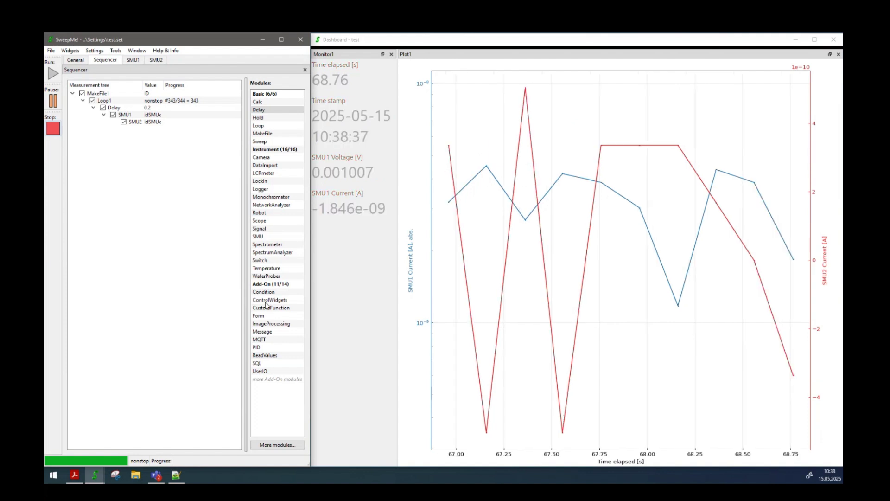
# Add a CustomFunction module and a NetworkAnalyzer module at the end of the measurement tree.
pyautogui.moveTo(269, 308); pyautogui.dragTo(103, 144)
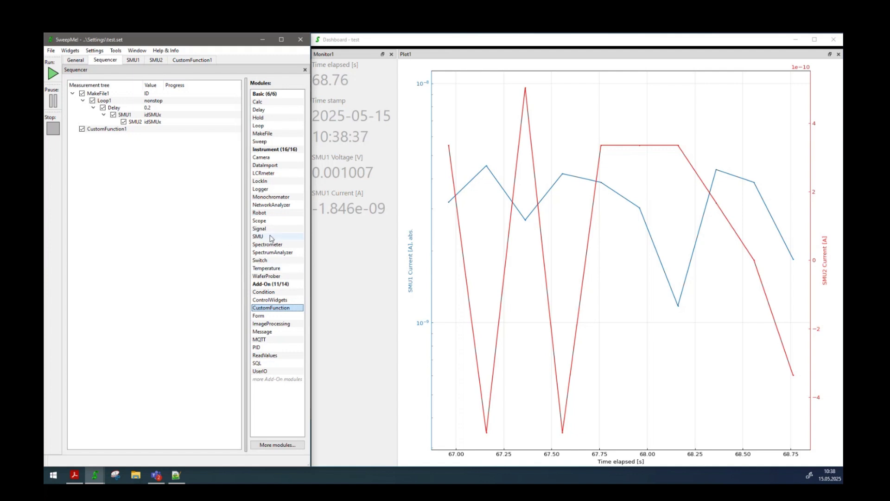
pyautogui.moveTo(271, 205); pyautogui.dragTo(99, 147)
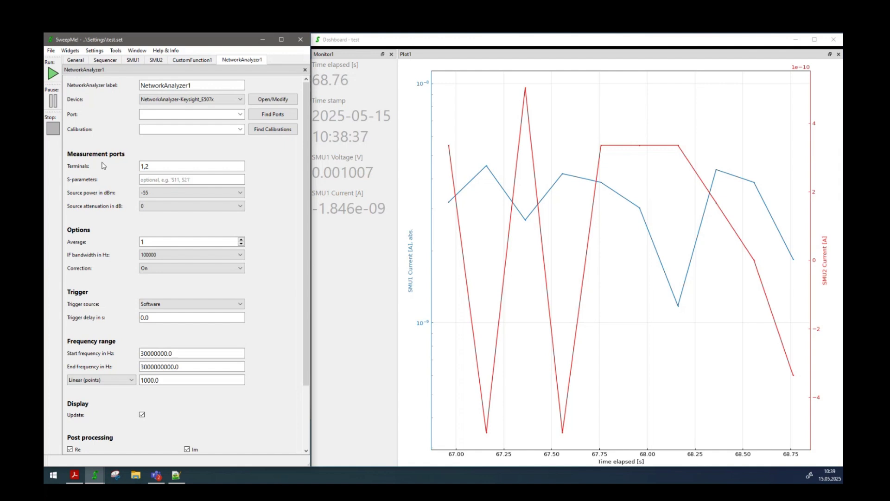
pyautogui.click(105, 60)
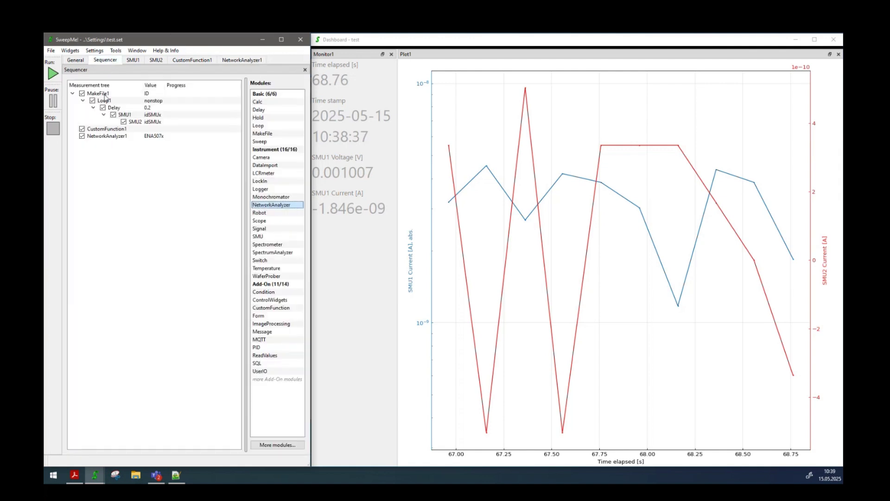
# Examine the source code of CustomFunction1's Example function, including its arguments and main method, and return to the sequencer.
pyautogui.doubleClick(107, 130)
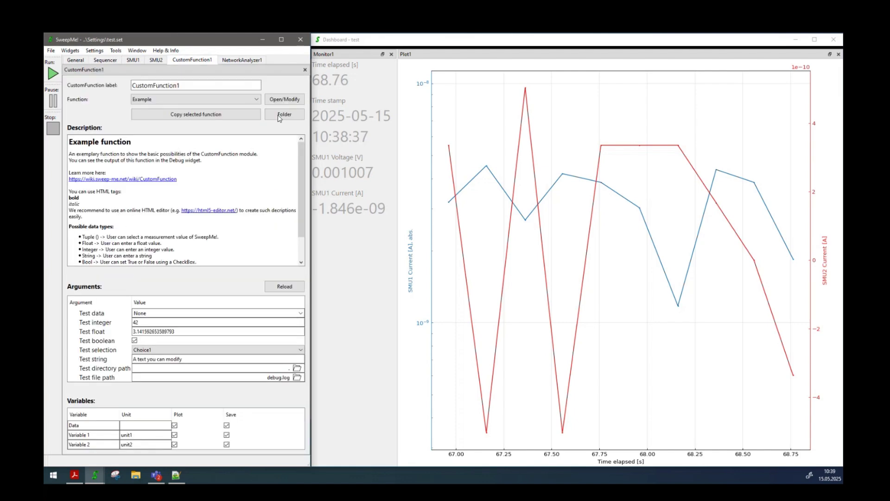
pyautogui.click(287, 102)
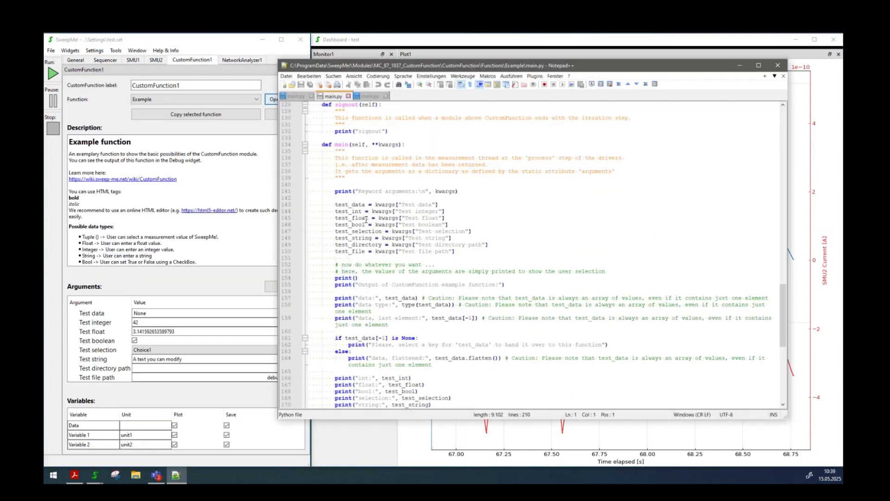
pyautogui.scroll(-10, 415, 196)
pyautogui.scroll(20, 414, 196)
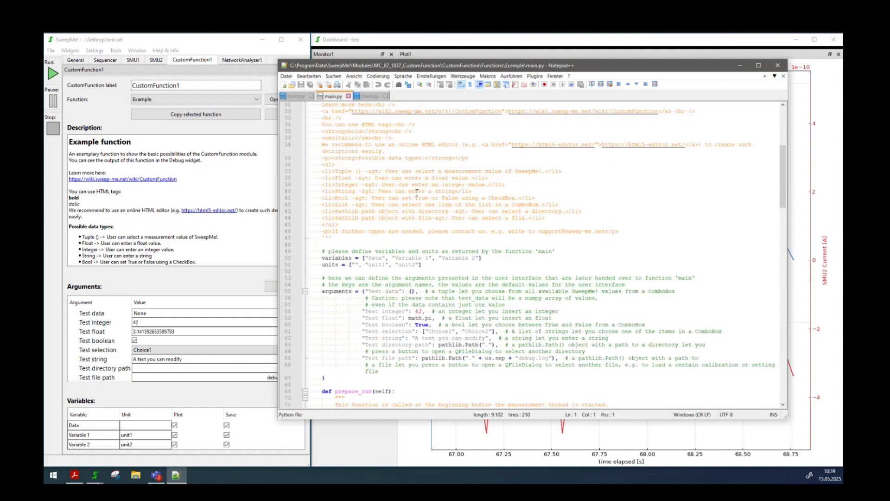
pyautogui.scroll(-6, 450, 234)
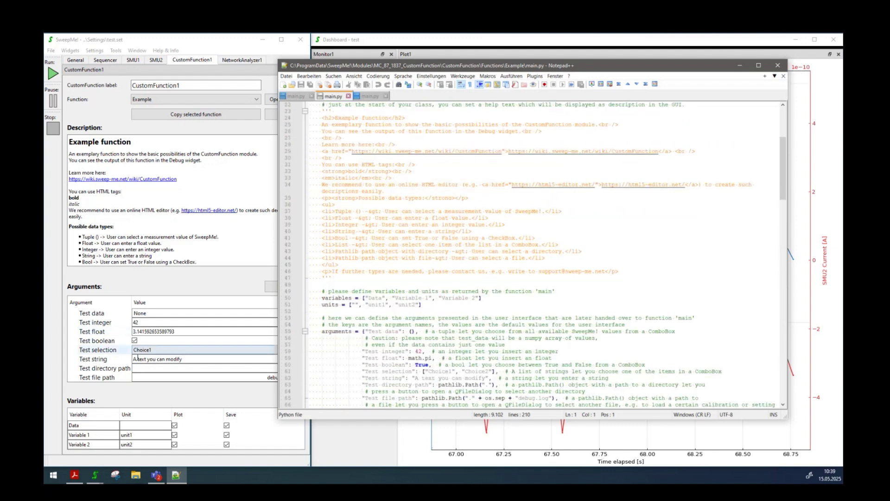
pyautogui.scroll(-14, 415, 181)
pyautogui.scroll(-17, 415, 181)
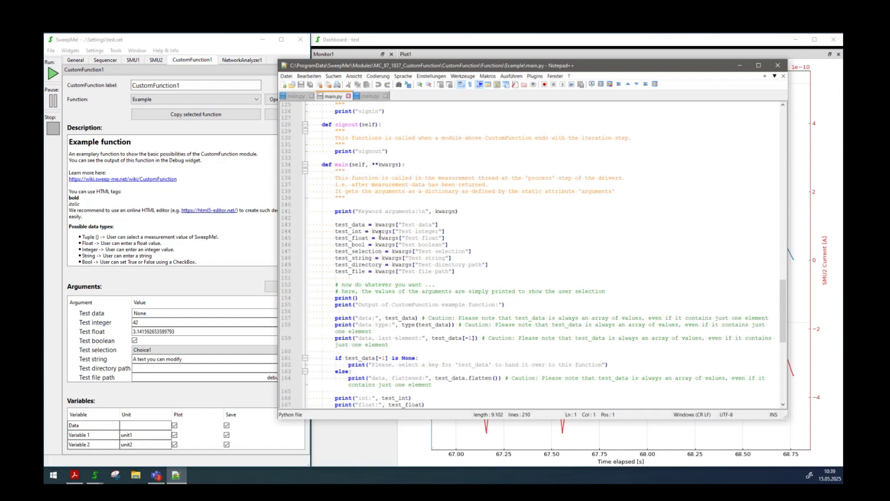
pyautogui.scroll(-3, 410, 339)
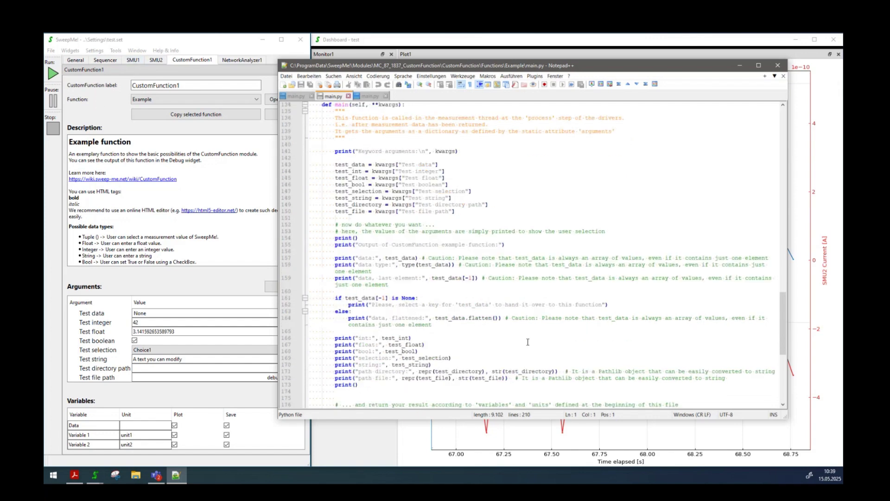
pyautogui.click(777, 69)
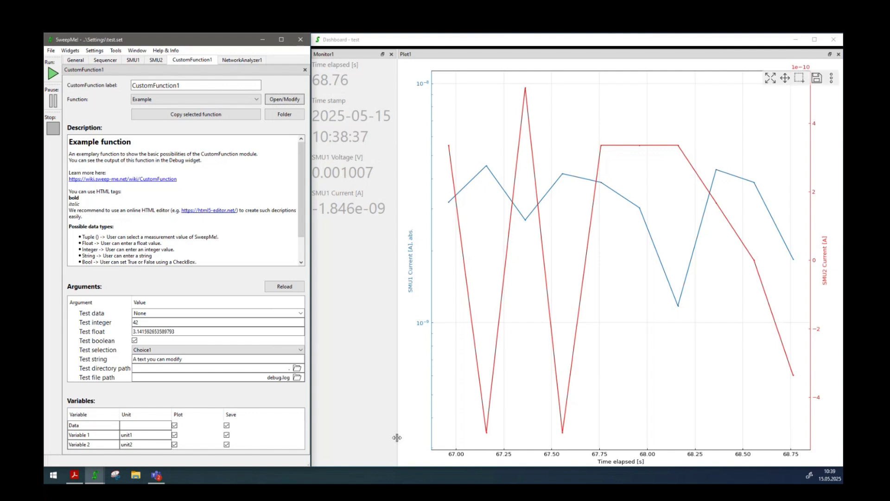
pyautogui.click(106, 60)
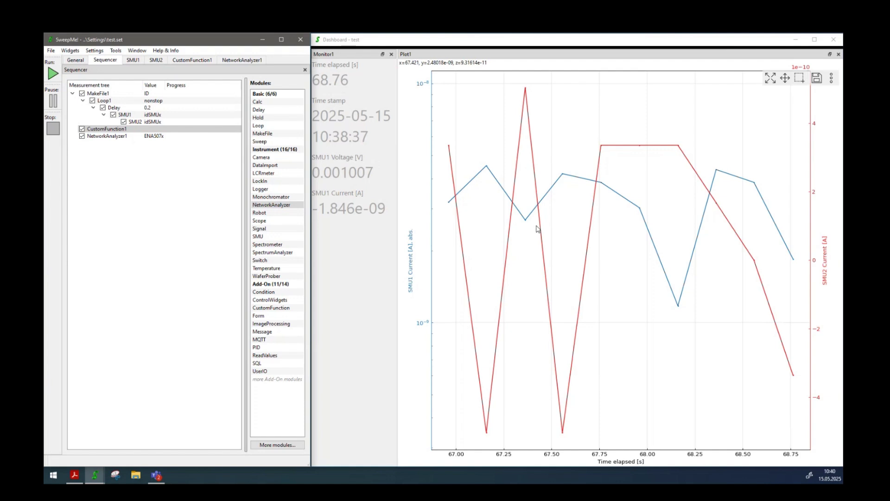
# Delete the CustomFunction1 and NetworkAnalyzer1 modules from the measurement tree.
pyautogui.doubleClick(574, 155)
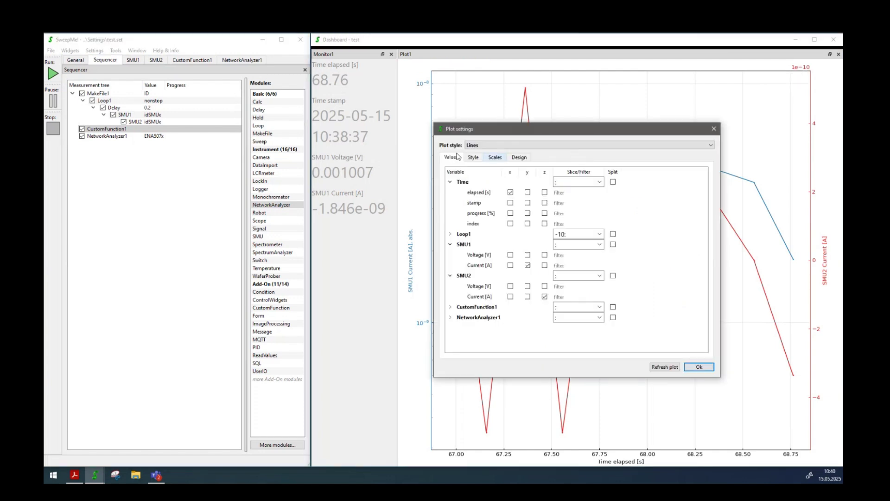
pyautogui.click(112, 160)
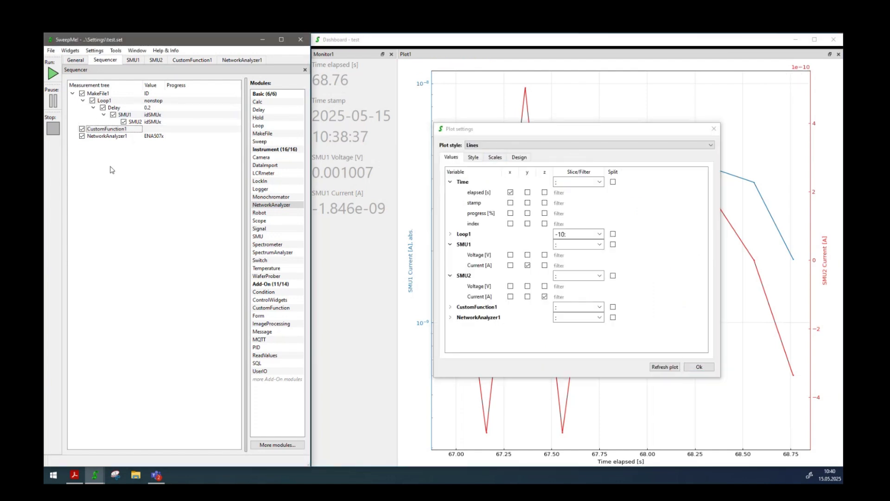
pyautogui.click(668, 367)
pyautogui.keyDown('shift'); pyautogui.click(105, 136); pyautogui.keyUp('shift')
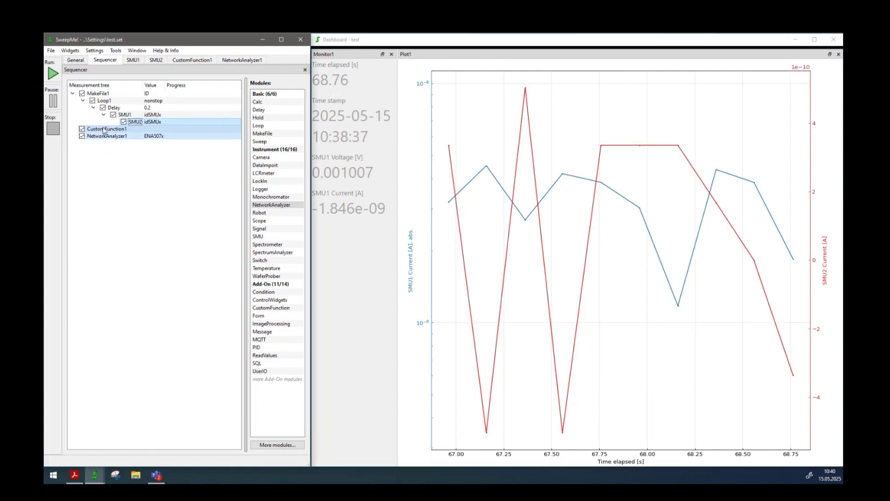
pyautogui.press('Delete')
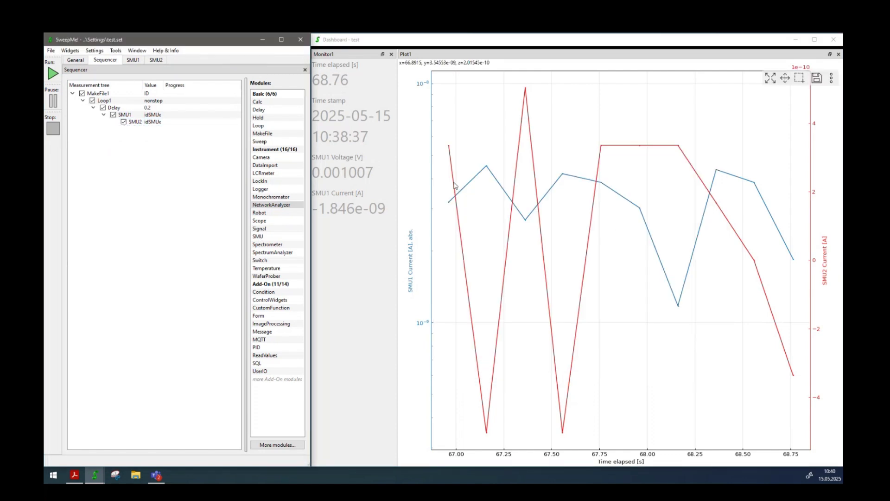
# Try the time stamp as the plot's x-axis variable, and switch the axis back to elapsed time.
pyautogui.doubleClick(566, 141)
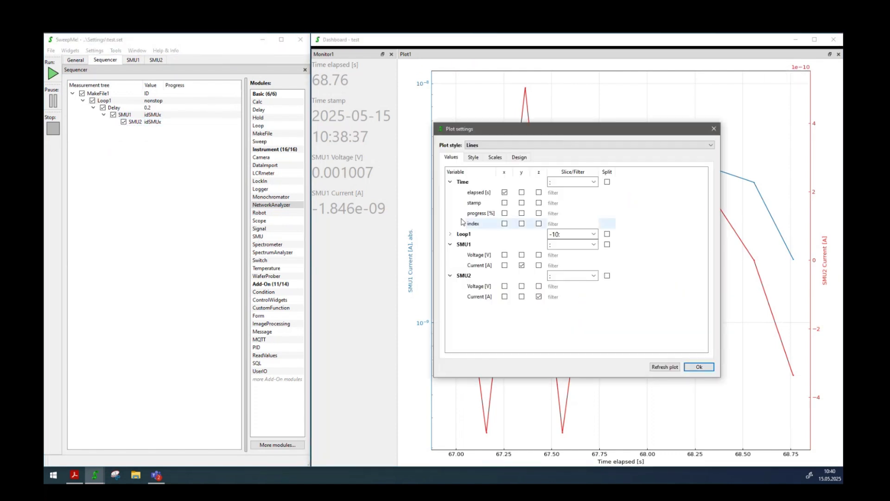
pyautogui.click(505, 203)
pyautogui.click(662, 369)
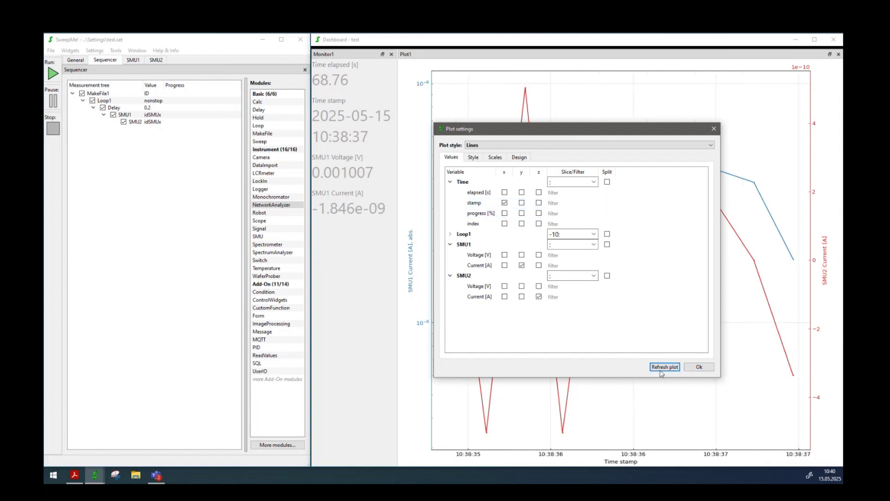
pyautogui.click(505, 192)
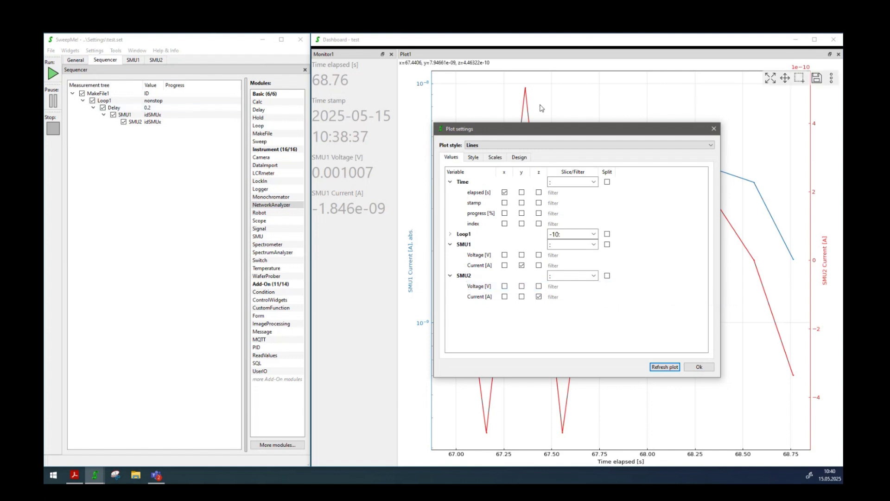
pyautogui.click(704, 367)
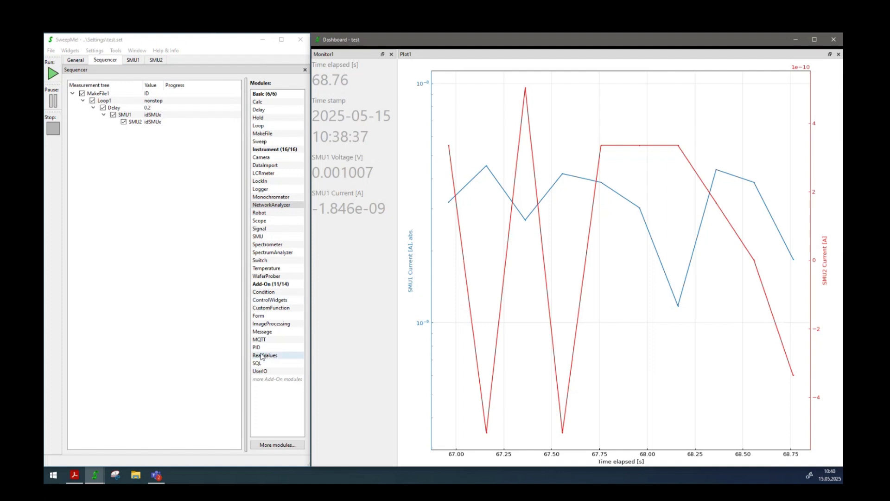
# Add a ReadValues module at the end of the measurement tree and load the value list MG-400_move.xlsx into it.
pyautogui.moveTo(262, 359); pyautogui.dragTo(130, 218)
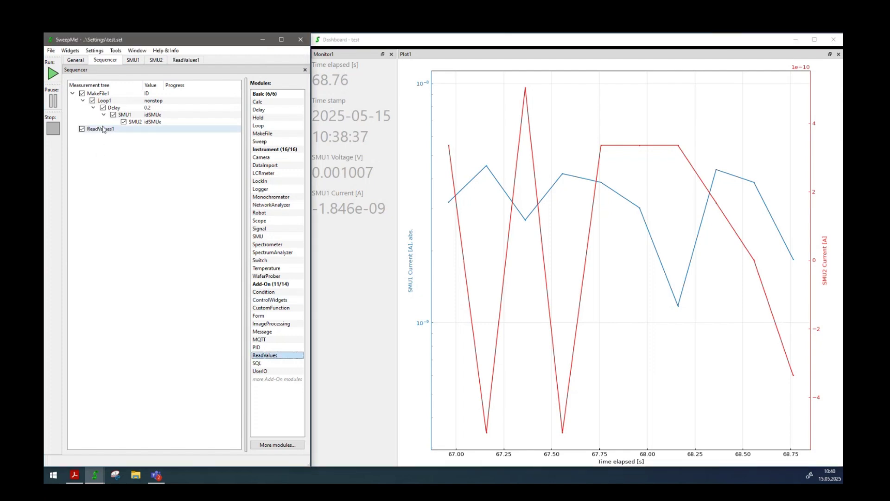
pyautogui.click(184, 61)
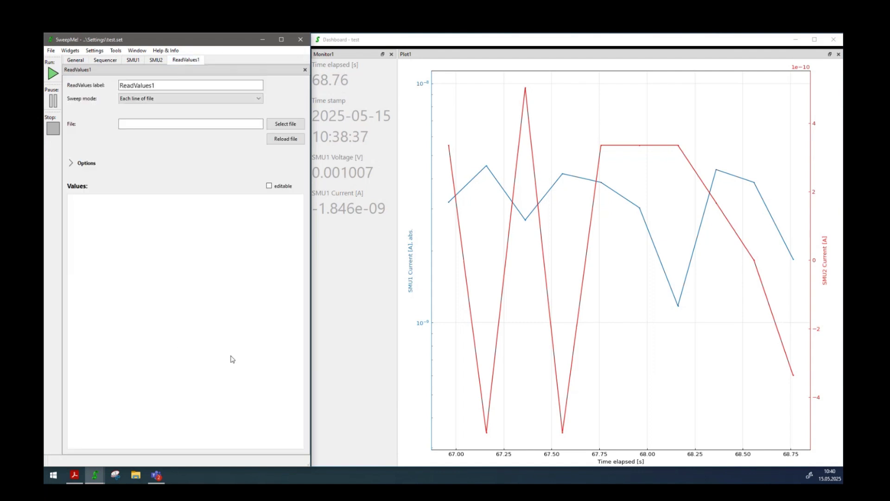
pyautogui.click(281, 124)
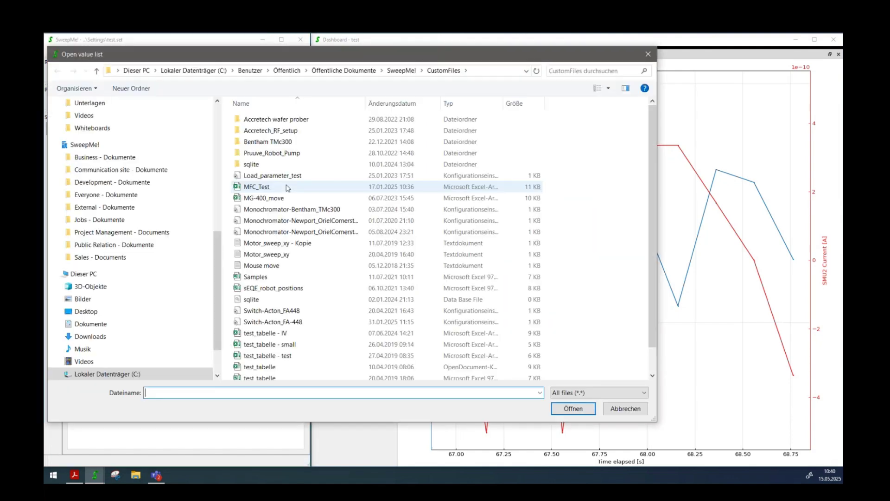
pyautogui.click(251, 200)
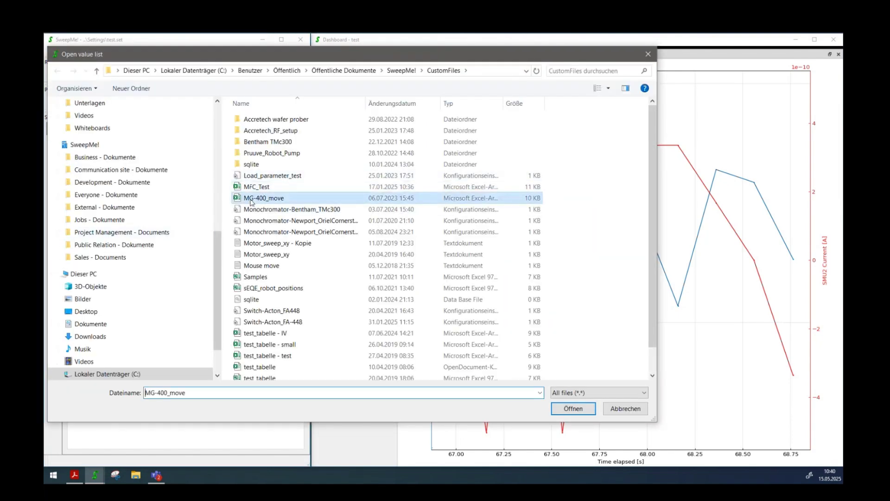
pyautogui.click(573, 408)
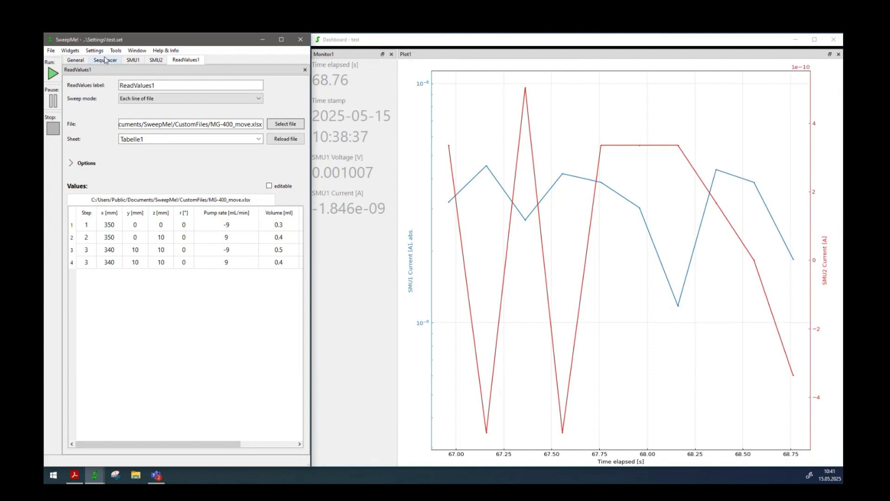
pyautogui.click(106, 59)
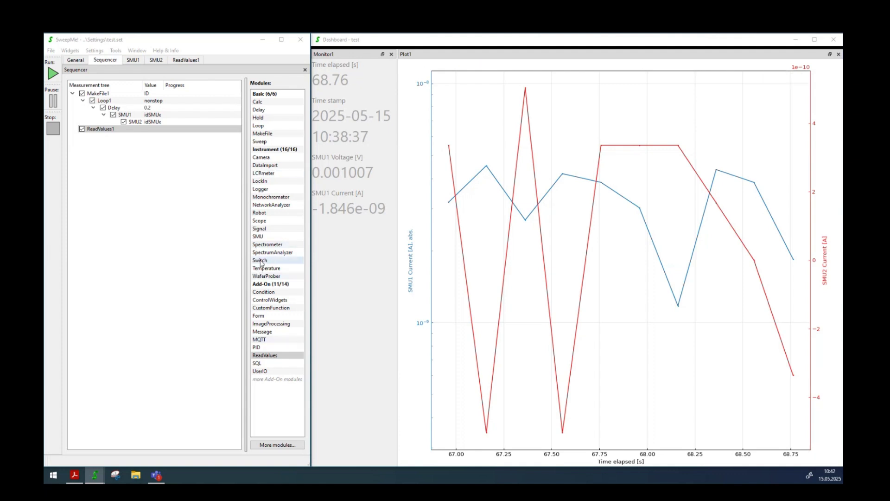
# Add a Switch module below ReadValues1 and set its device to Switch-Arduino_StepperMotor.
pyautogui.moveTo(260, 260); pyautogui.dragTo(105, 207)
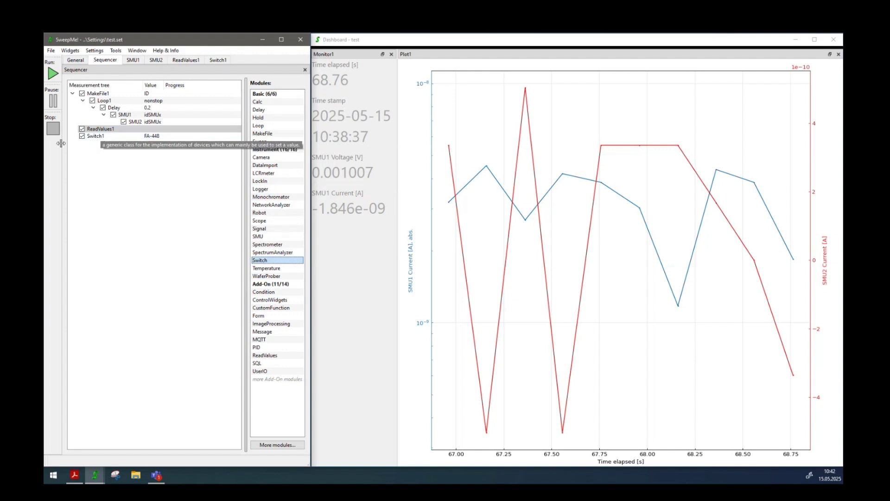
pyautogui.doubleClick(96, 137)
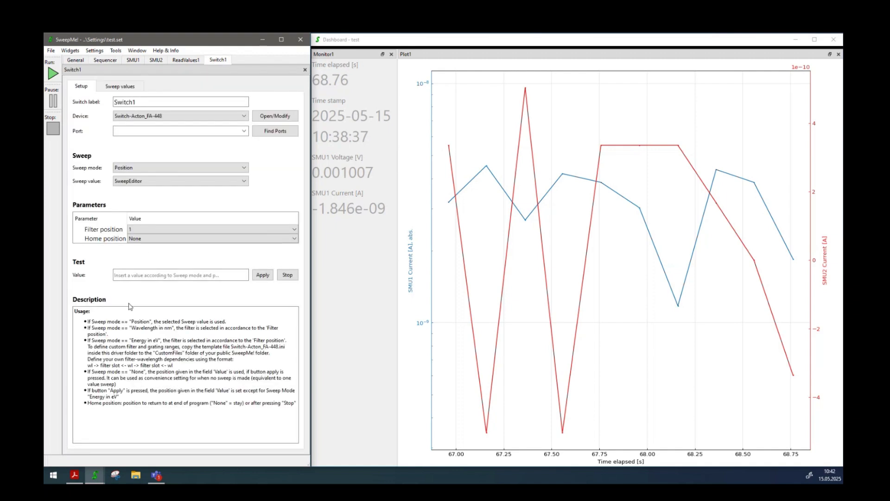
pyautogui.click(236, 117)
pyautogui.scroll(-1, 186, 163)
pyautogui.click(186, 163)
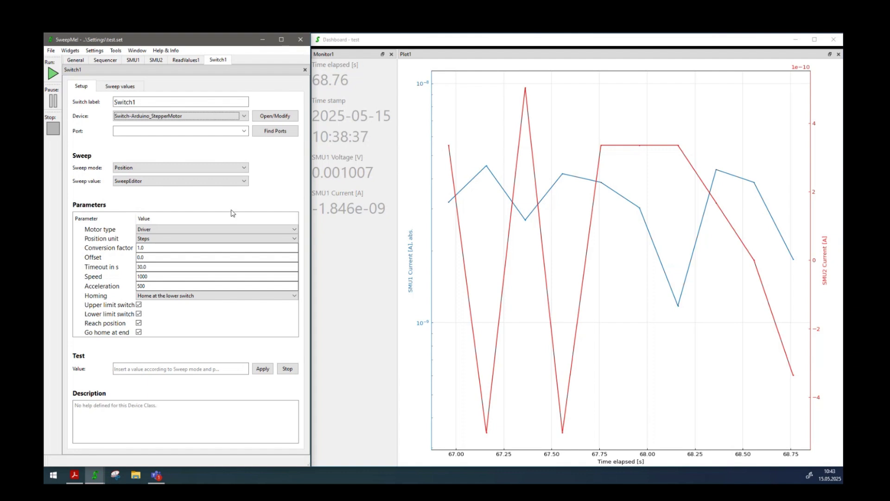
pyautogui.click(106, 61)
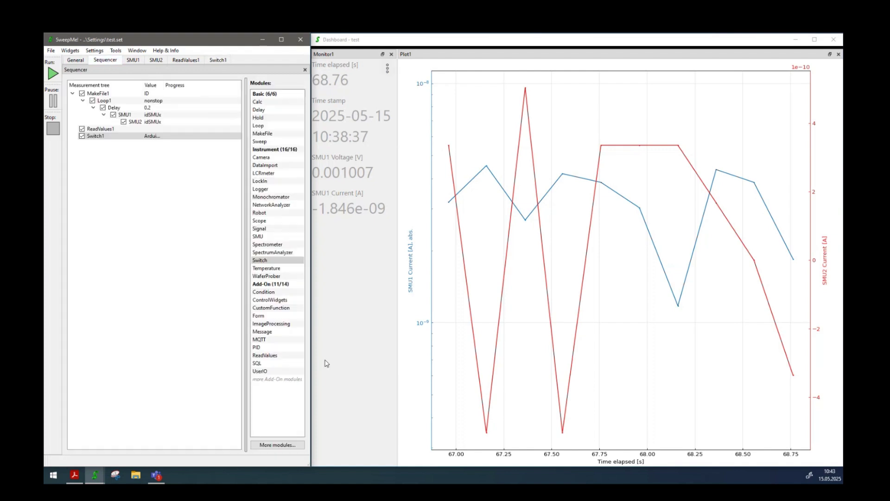